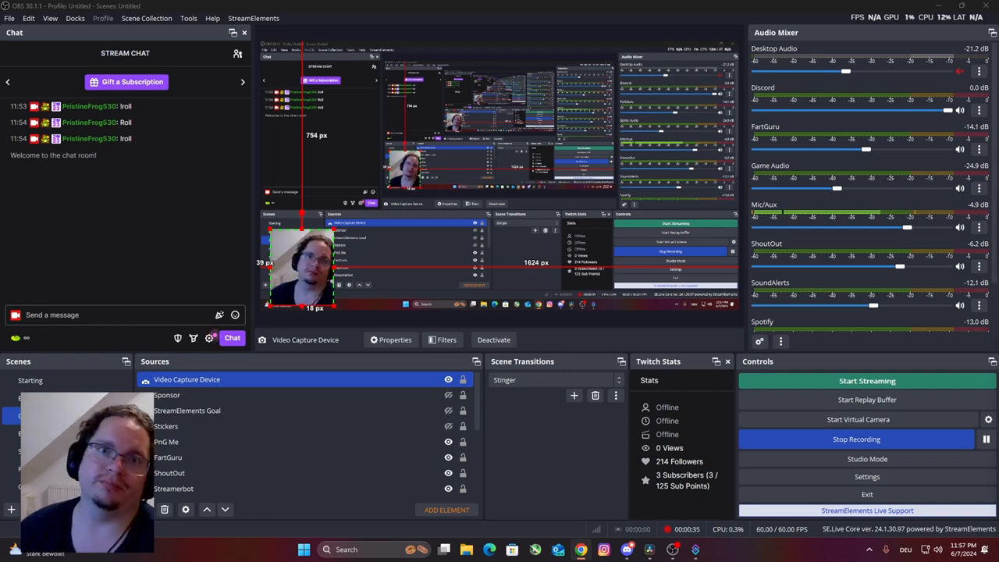
Switch to the browser and review the Move plugin page on the OBS Forums, including its description and Windows installation instructions.
drag(998, 88, 546, 0)
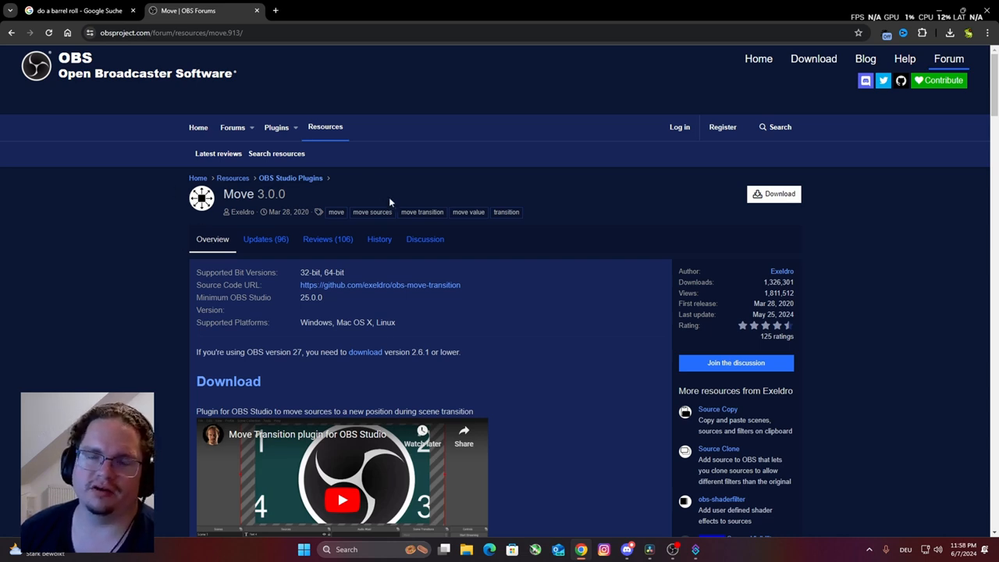
scroll(476, 394, down, 2)
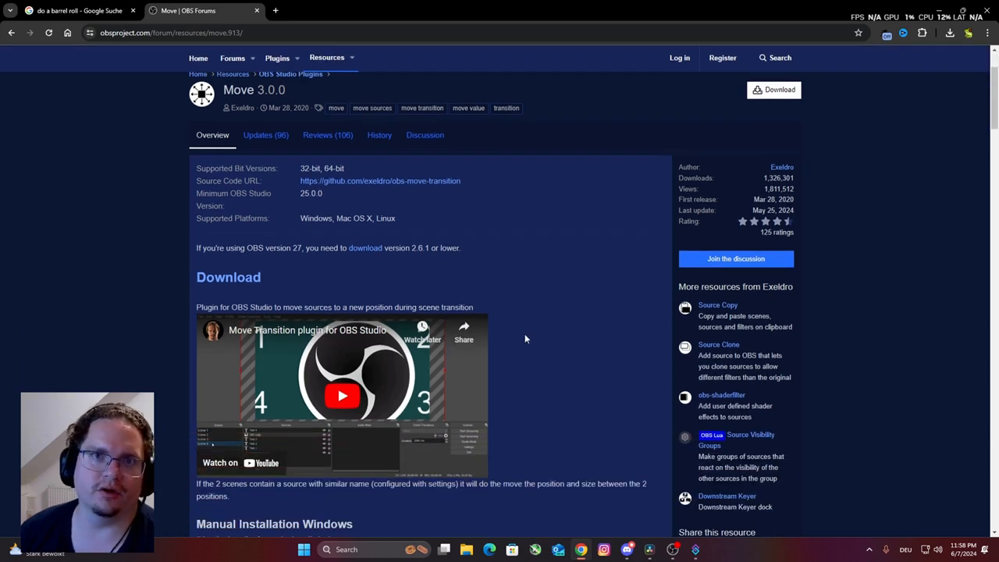
scroll(525, 343, down, 4)
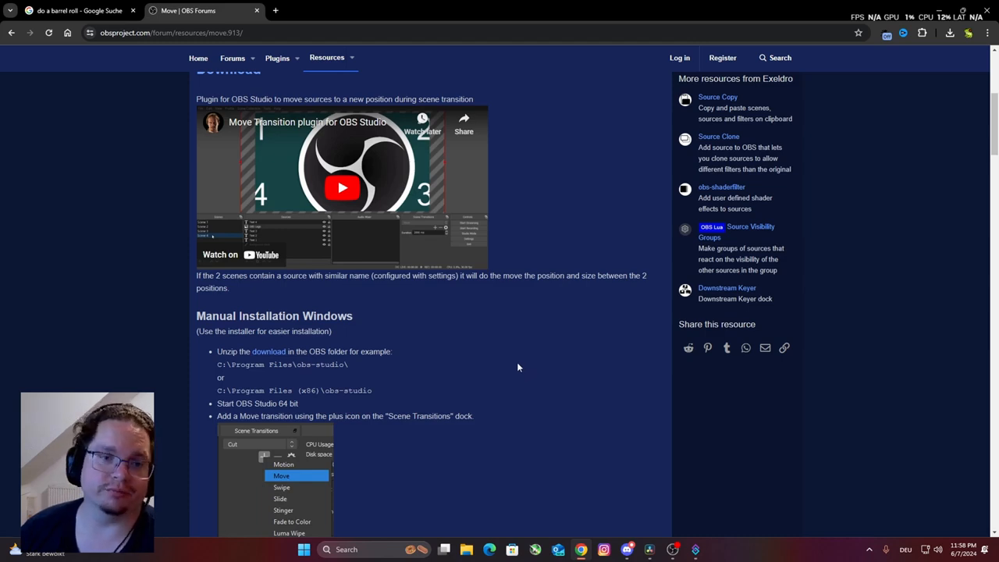
scroll(516, 362, down, 5)
scroll(518, 378, up, 12)
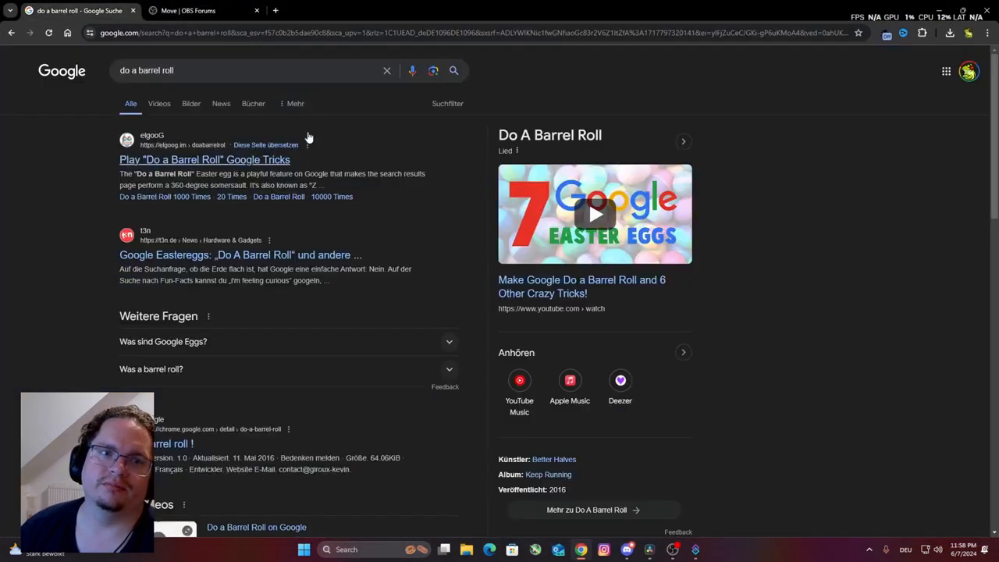
Run the Google search "do a barrel roll" again to demonstrate the spinning effect, and return to OBS.
click(205, 75)
key(Return)
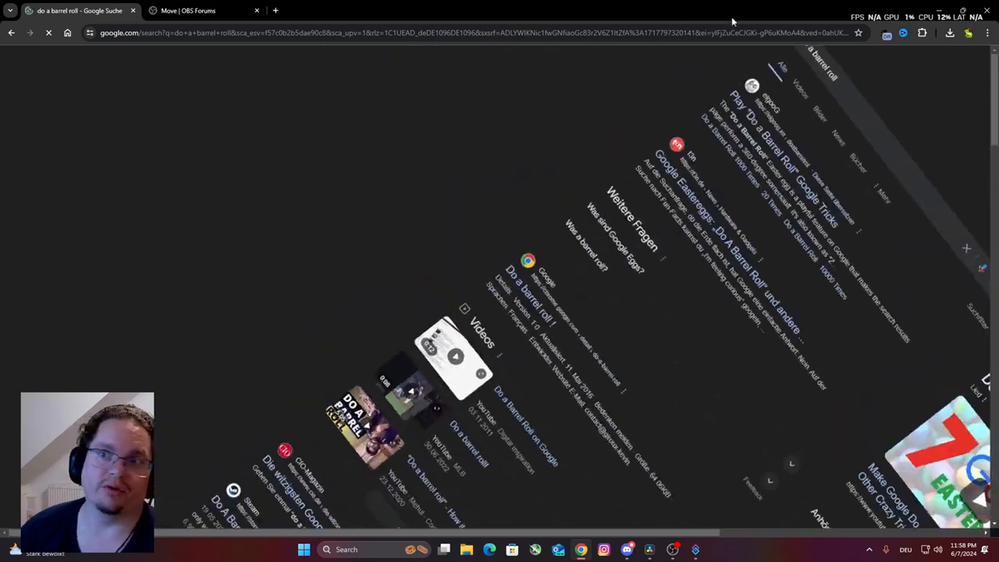
drag(732, 16, 998, 56)
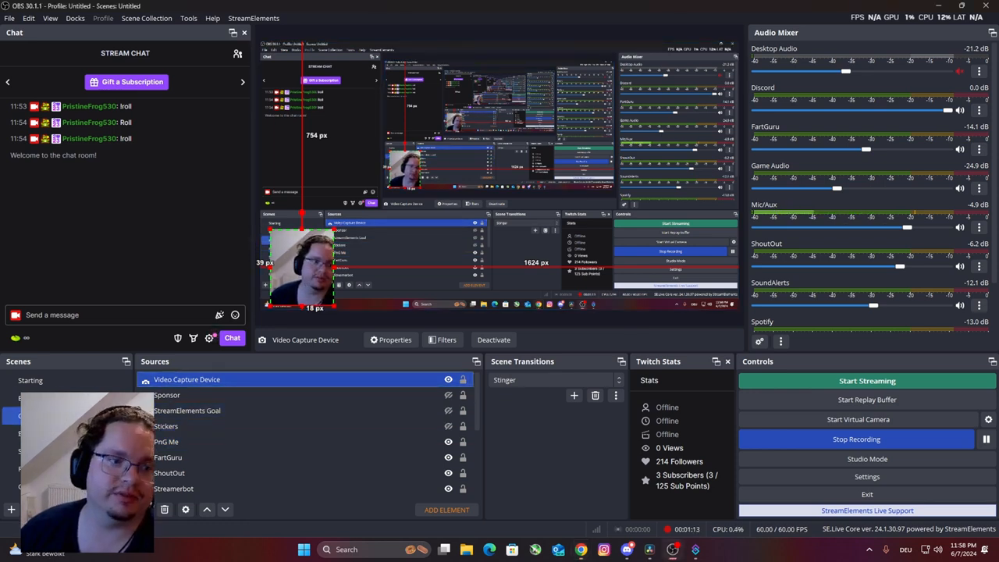
Add a Move Source filter named "Original" to the Gaming PNG scene.
right_click(52, 396)
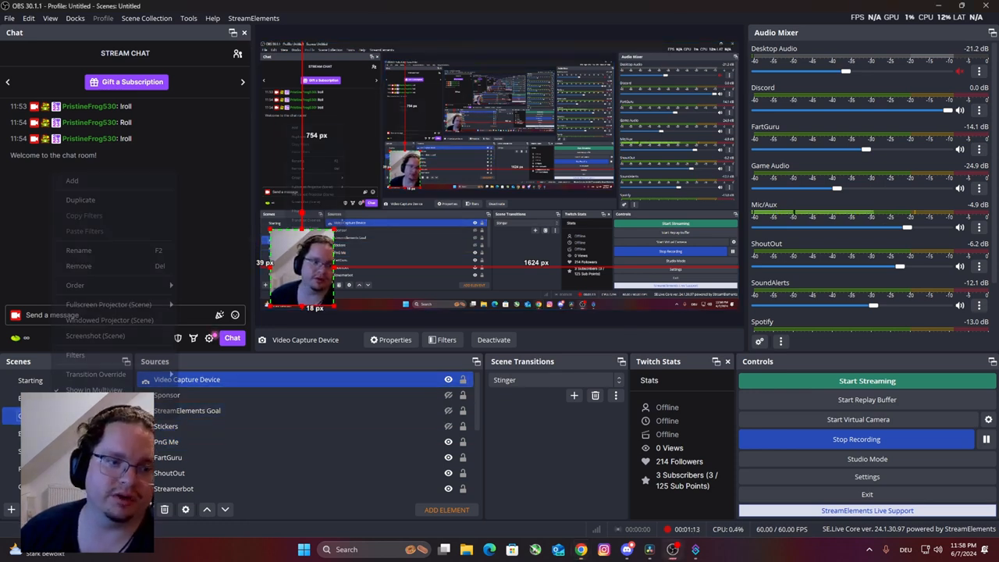
click(89, 356)
click(283, 444)
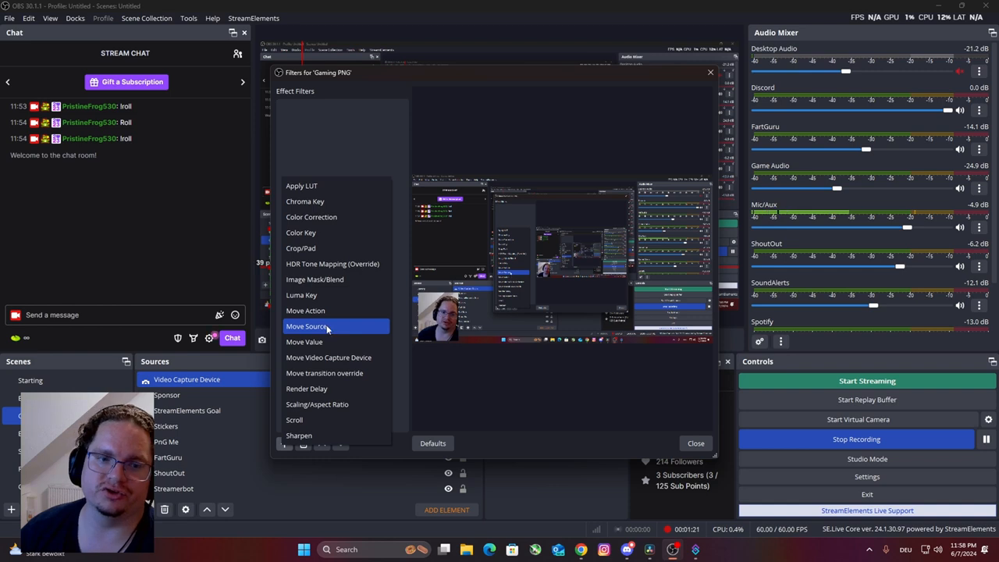
click(326, 326)
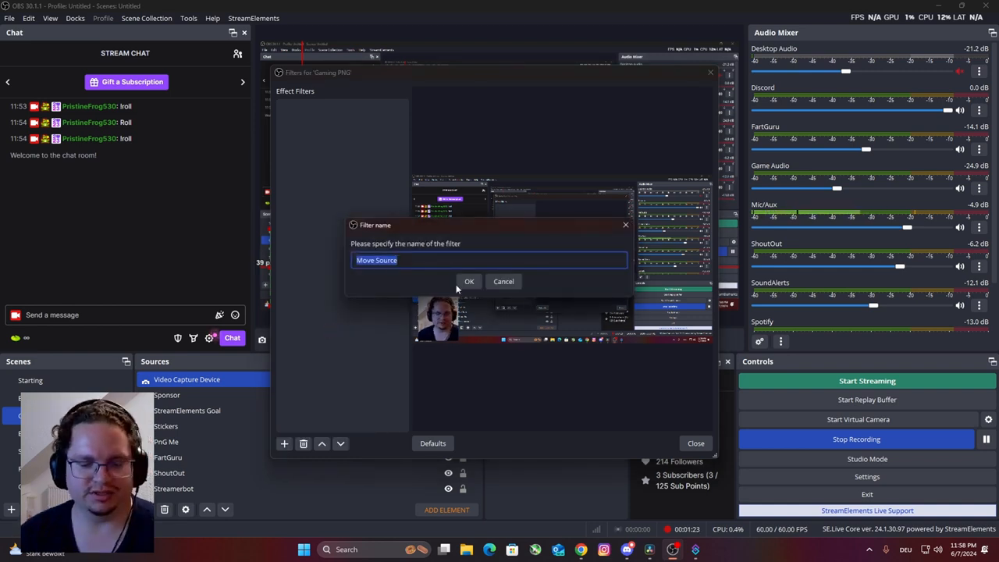
text(Original)
key(Return)
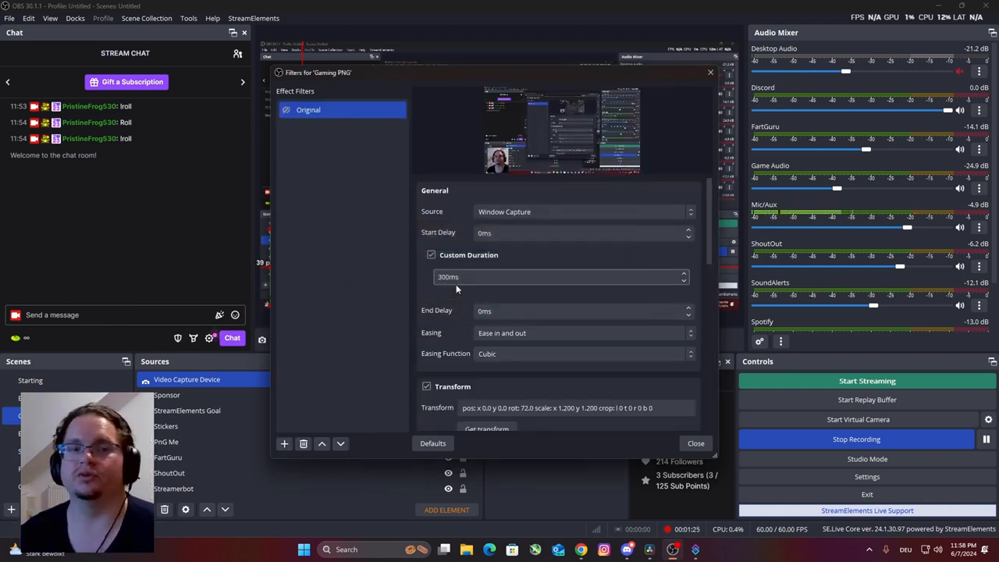
Add a second Move Source filter named "Barrel Roll" to the Gaming PNG scene.
click(284, 443)
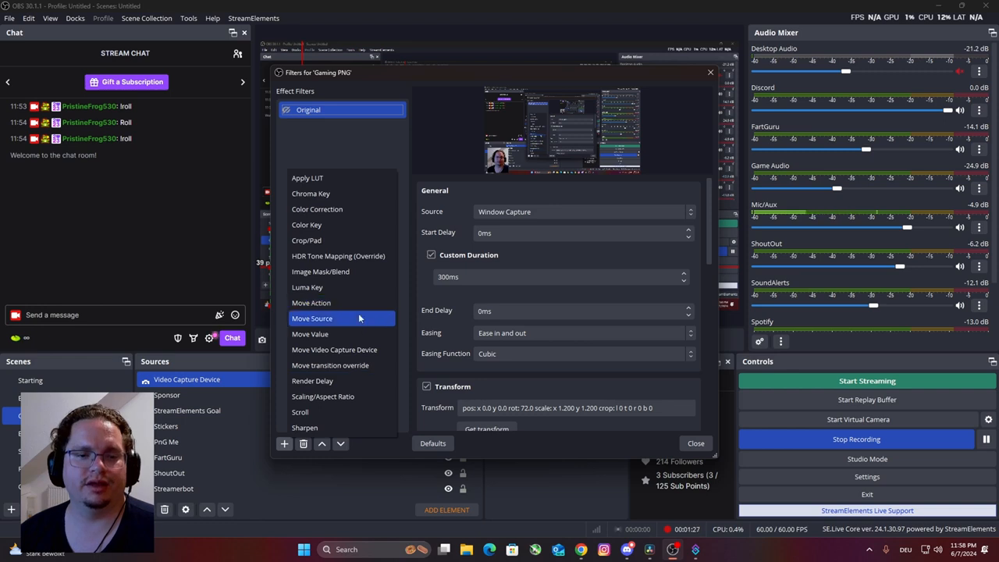
click(320, 318)
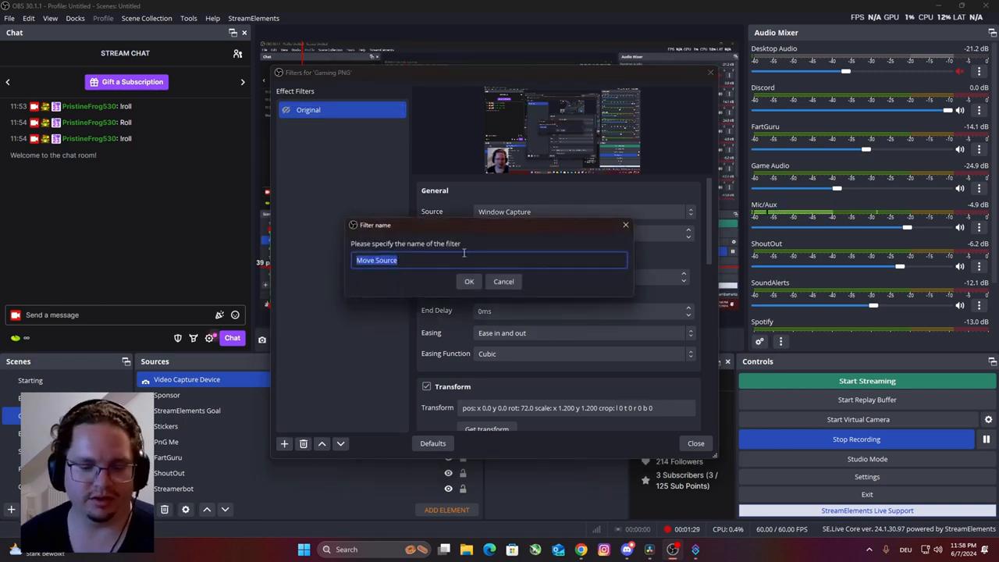
text(Barrel Roll)
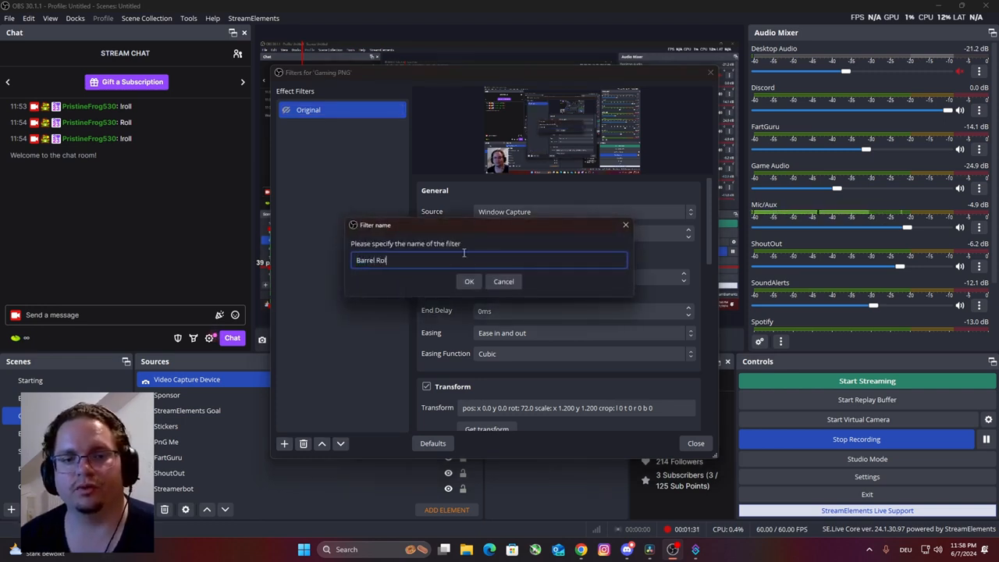
key(Return)
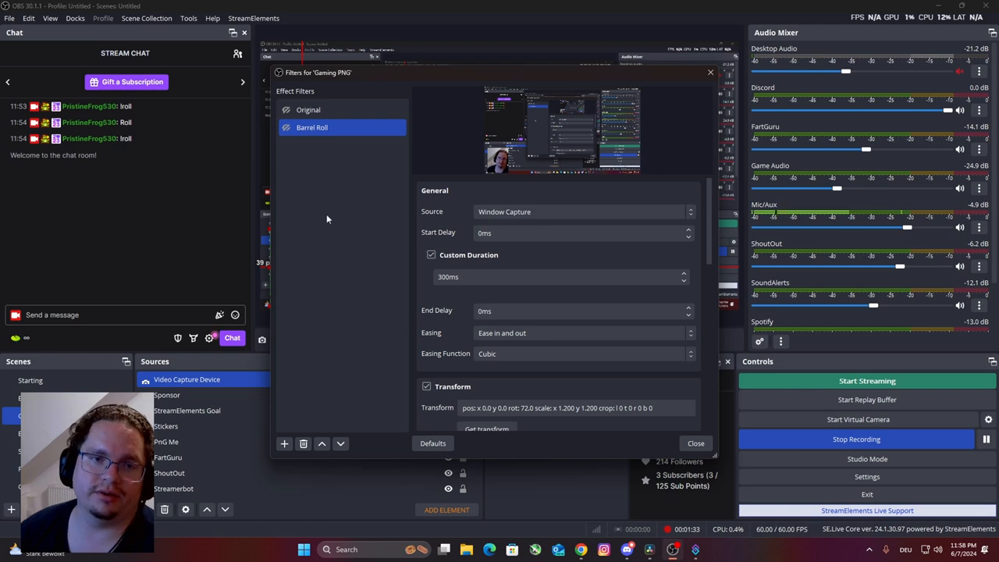
Set the Original filter's source to Video Capture Device and check its transform settings.
click(327, 110)
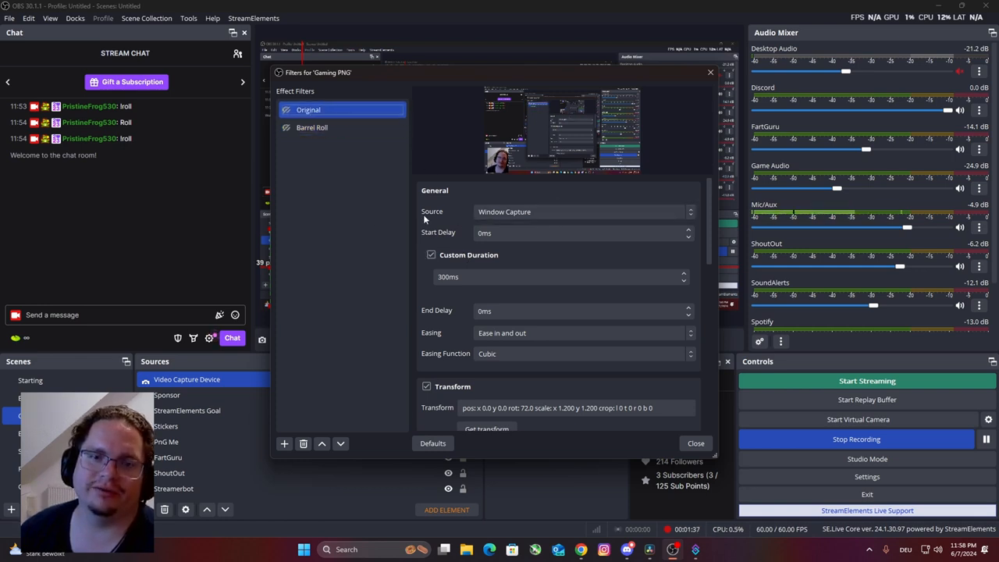
click(528, 213)
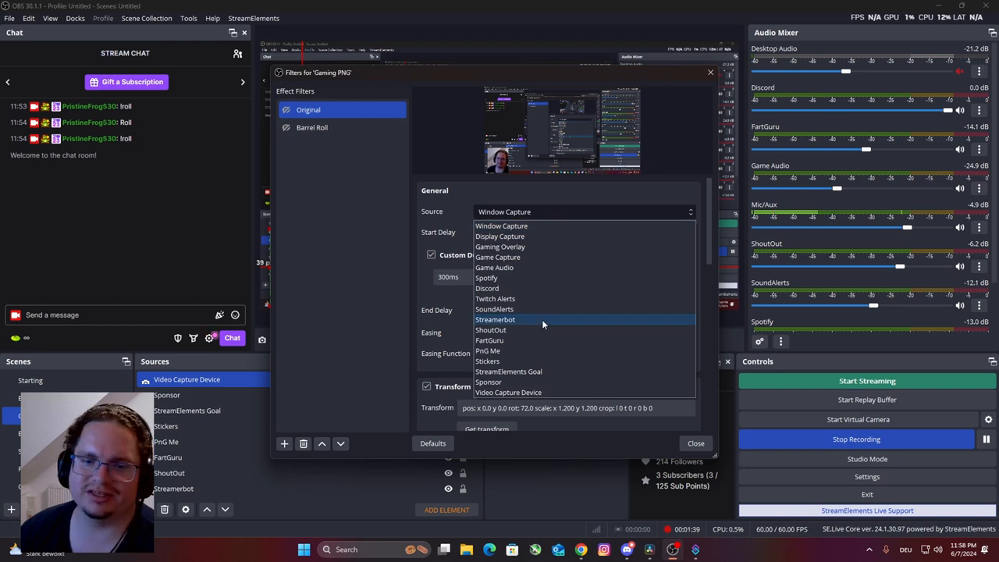
click(528, 392)
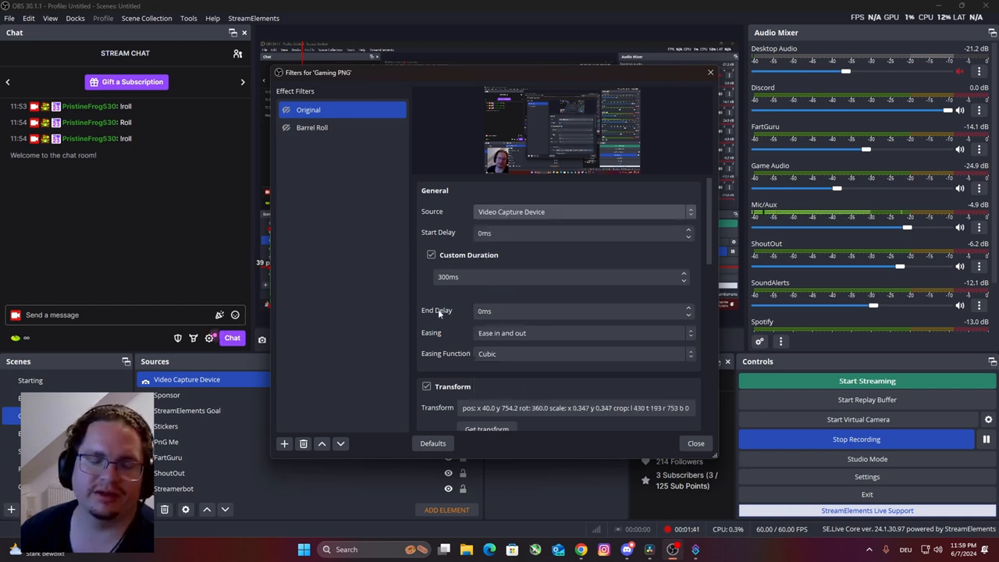
scroll(435, 332, down, 2)
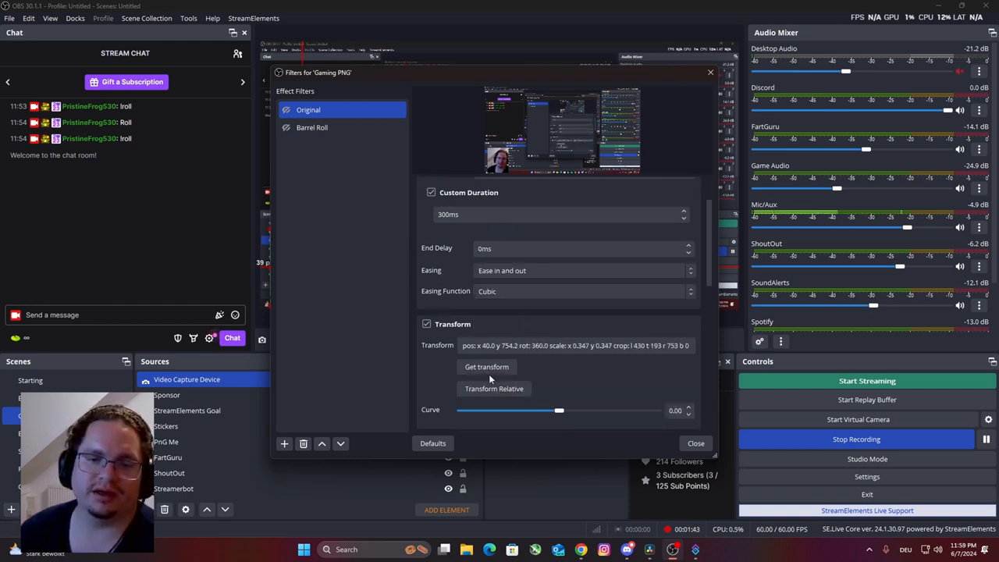
scroll(488, 377, up, 2)
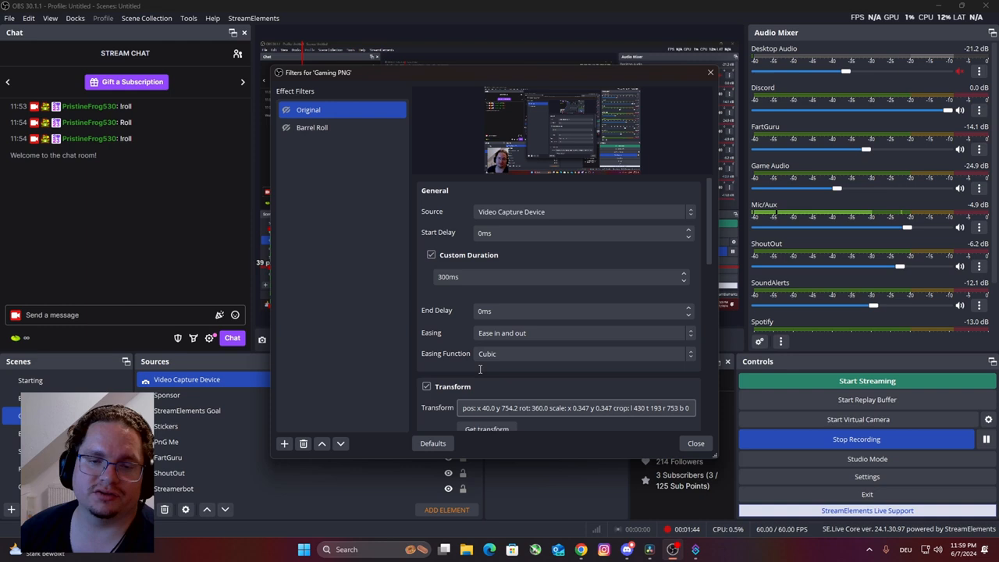
Set the Barrel Roll filter's source to Video Capture Device and fetch that source's current transform.
click(338, 131)
click(501, 217)
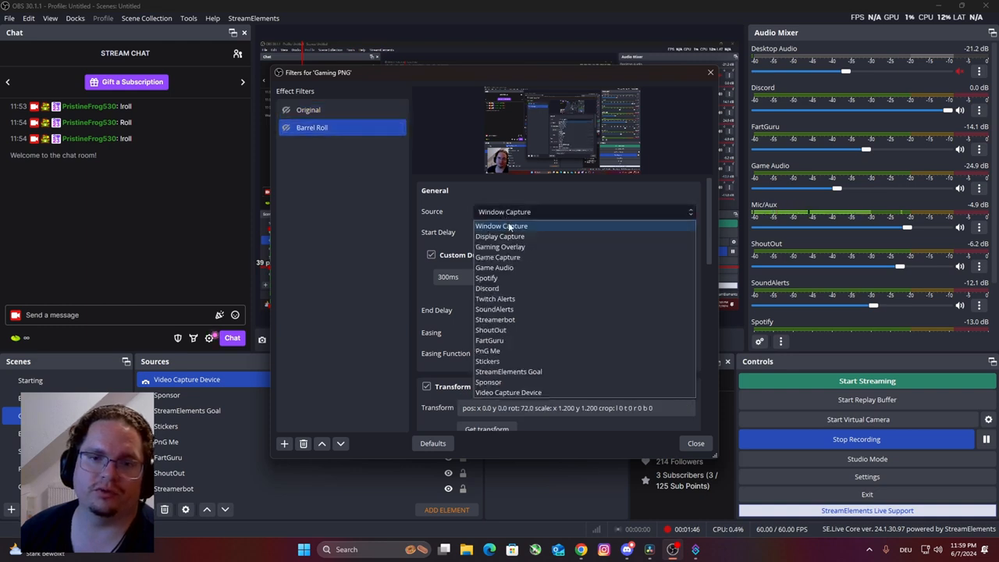
click(515, 393)
click(488, 428)
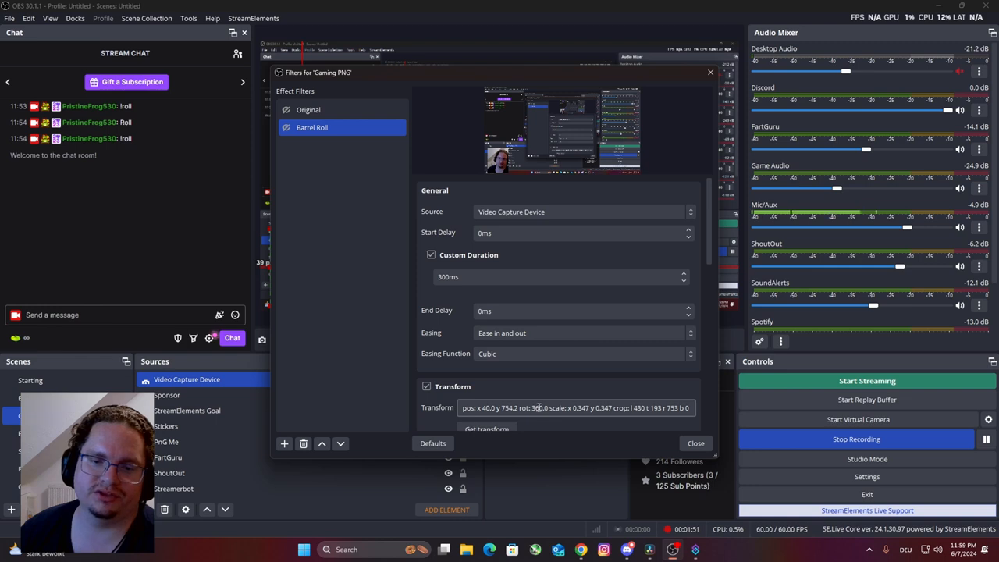
Set the Barrel Roll filter's transform rotation to 720.0 and its custom duration to 1500 ms.
drag(539, 407, 532, 408)
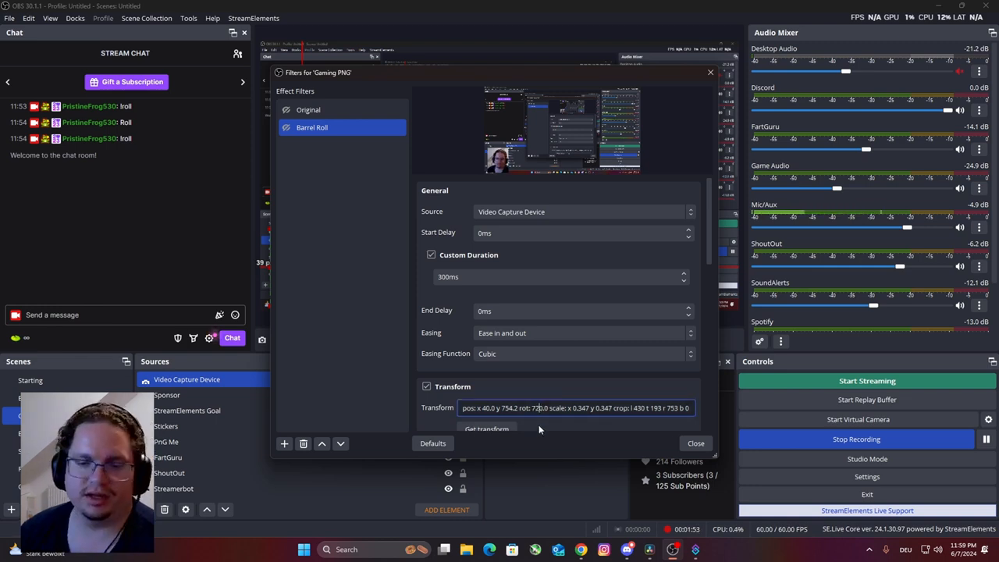
text(72)
key(Return)
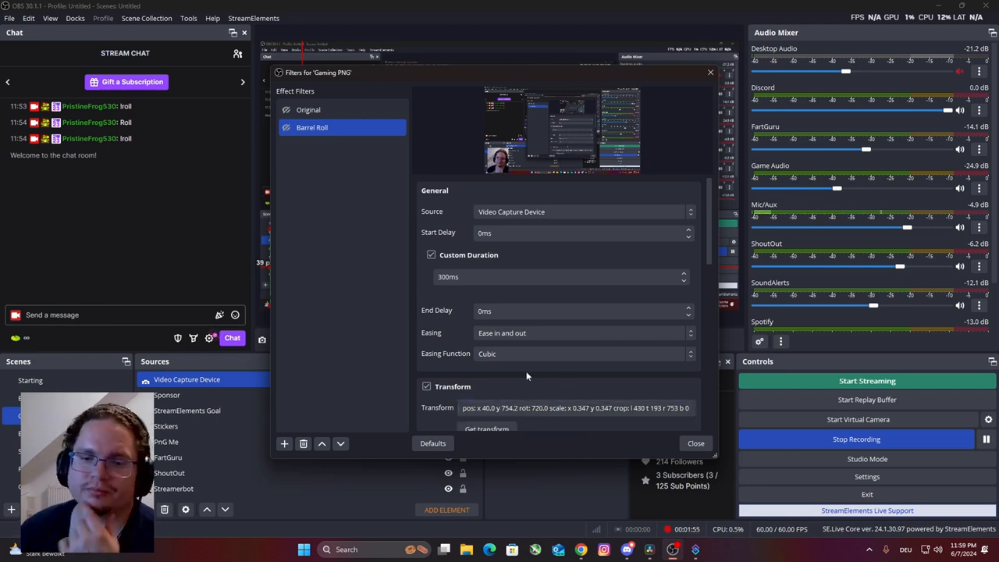
click(441, 276)
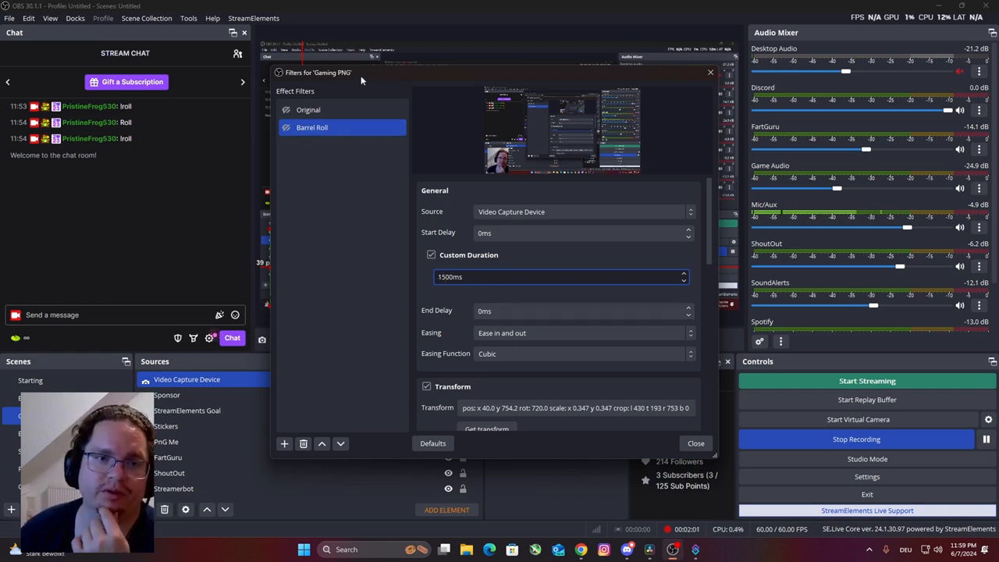
Move the filters window clear of the webcam preview and test the Barrel Roll and Original filters.
drag(362, 80, 525, 75)
click(451, 123)
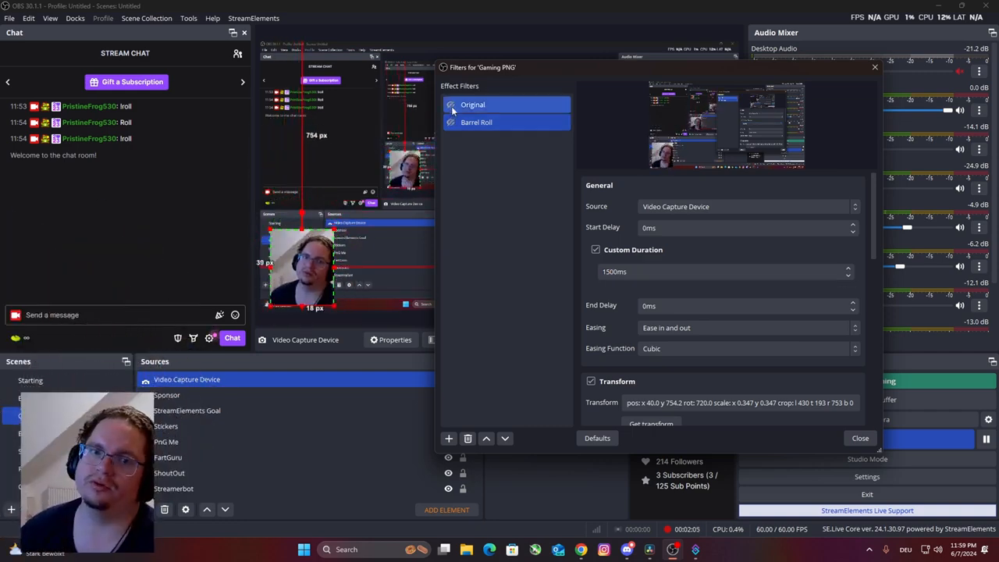
click(451, 106)
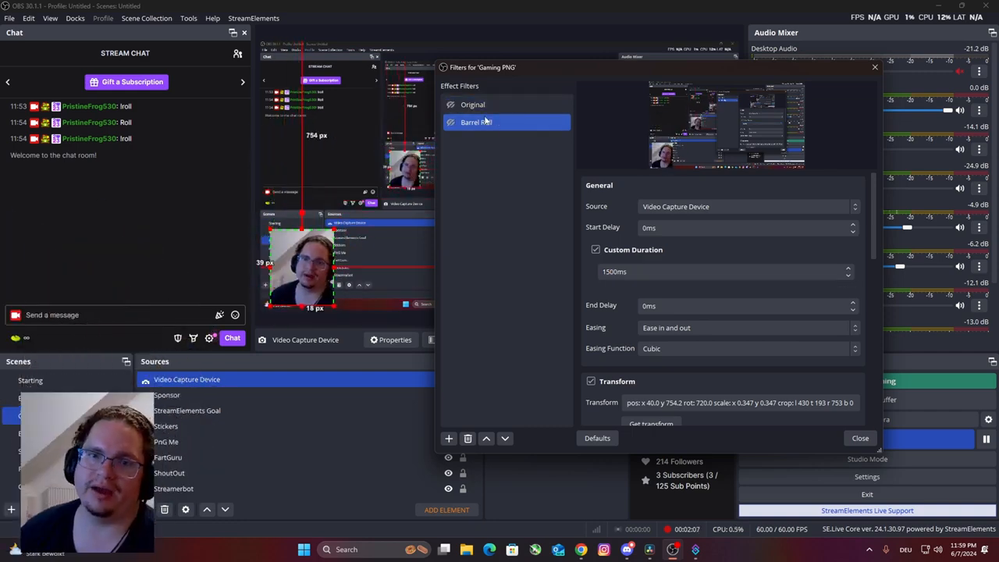
Set the Original filter's custom duration to 1500 ms and its easing function to Sine.
click(509, 107)
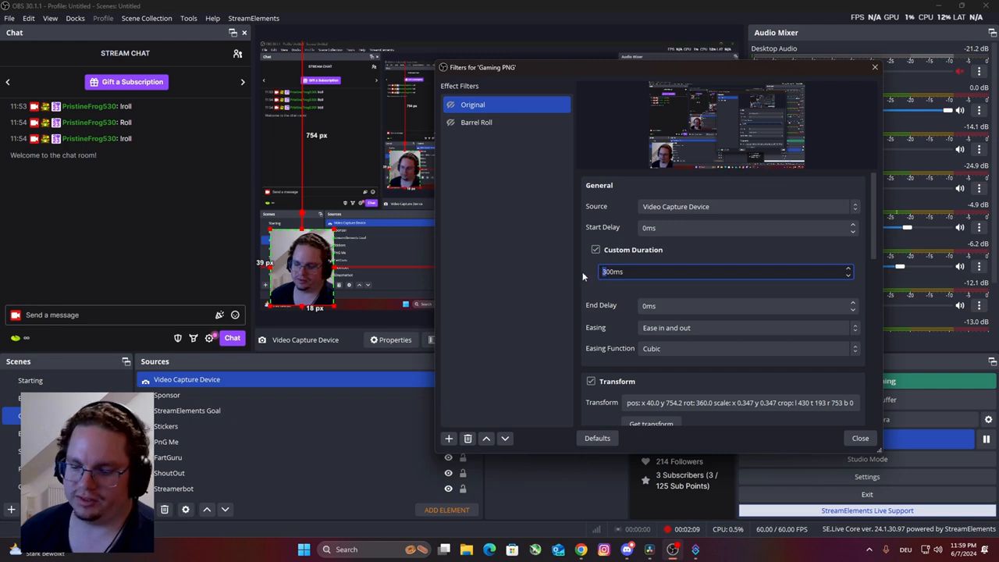
text(15)
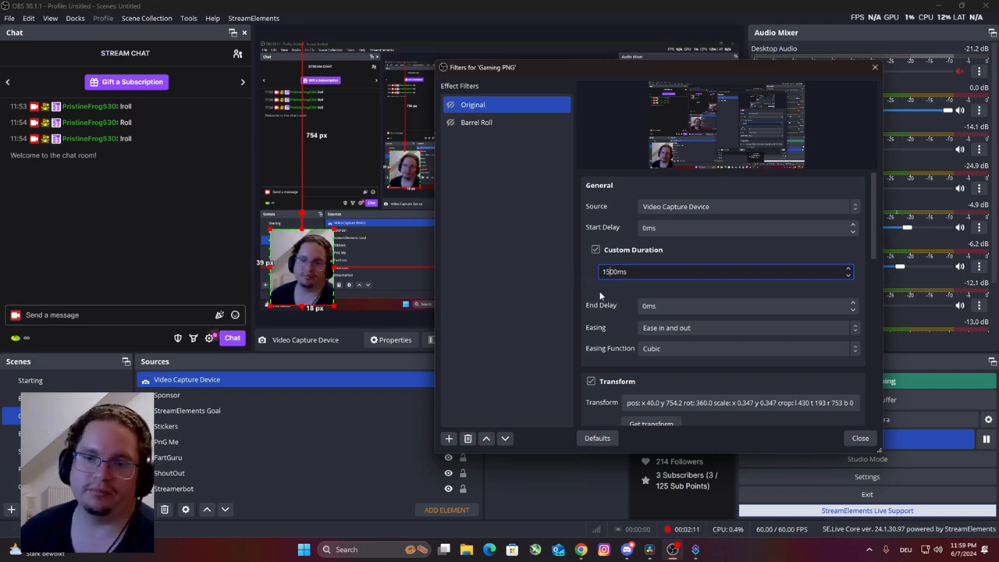
click(674, 327)
click(621, 333)
click(658, 349)
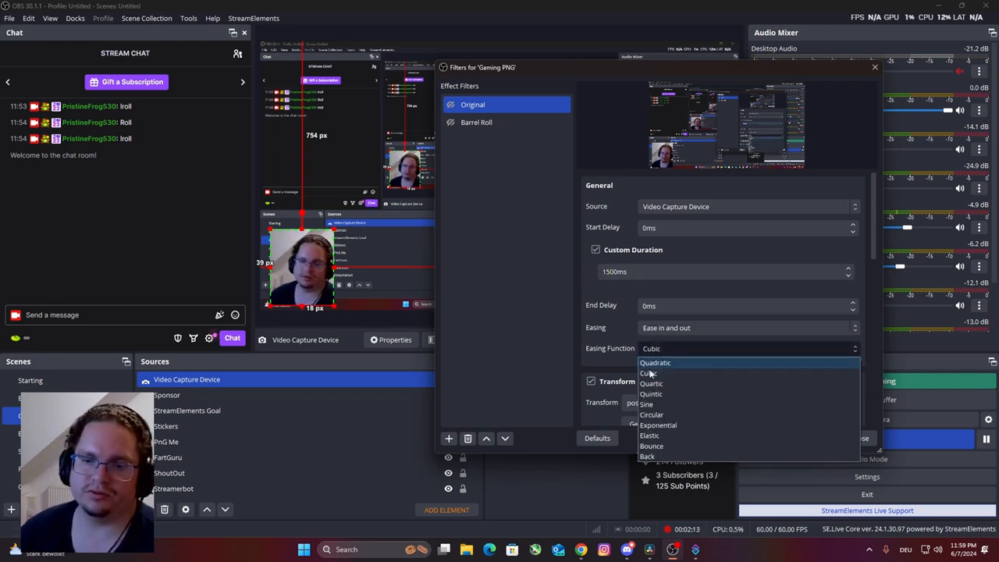
click(663, 407)
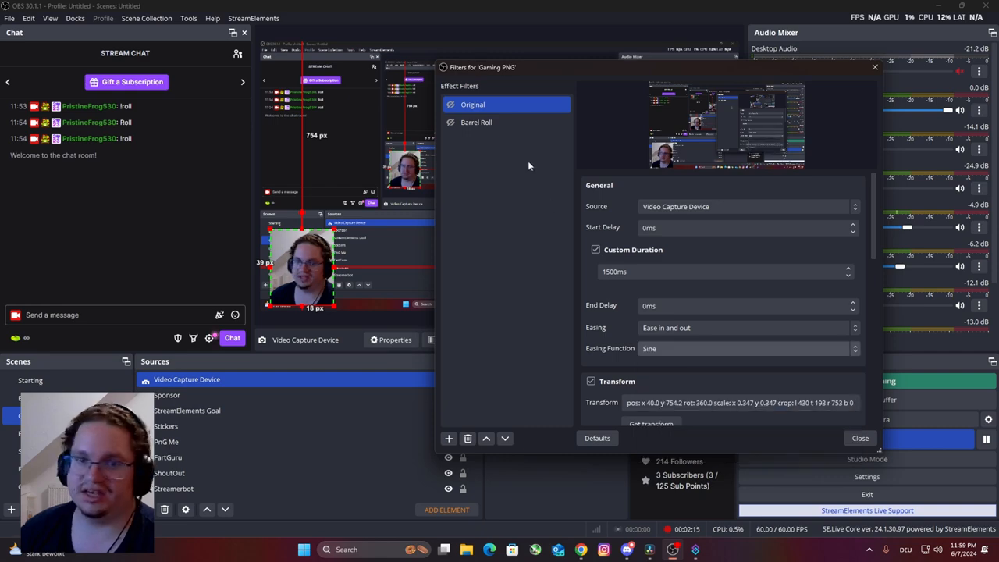
Set the Barrel Roll filter's easing function to Sine.
click(509, 122)
click(663, 348)
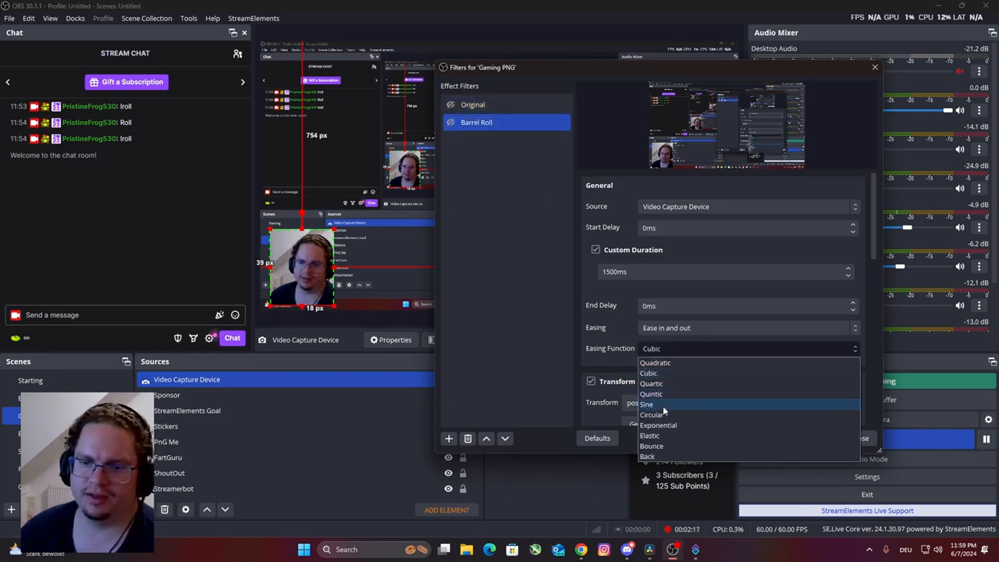
click(663, 406)
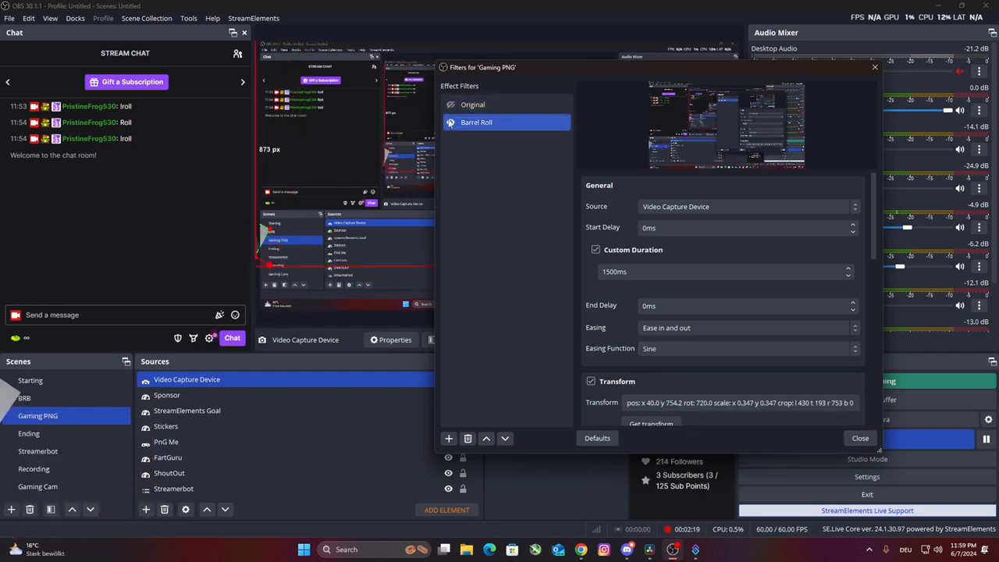
Run the Barrel Roll and Original filters to preview the webcam's rotation, and close the Gaming PNG filters.
click(451, 107)
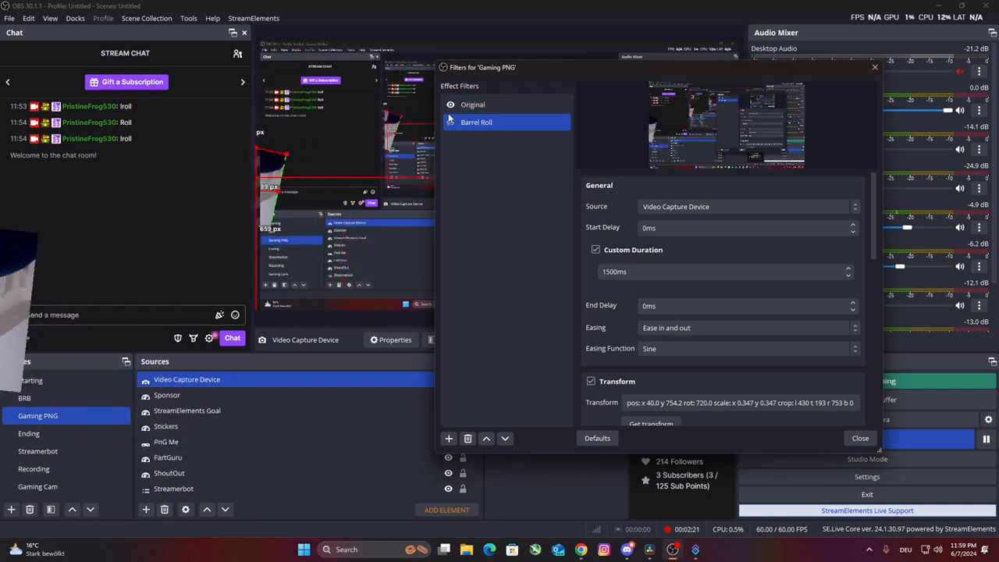
click(873, 68)
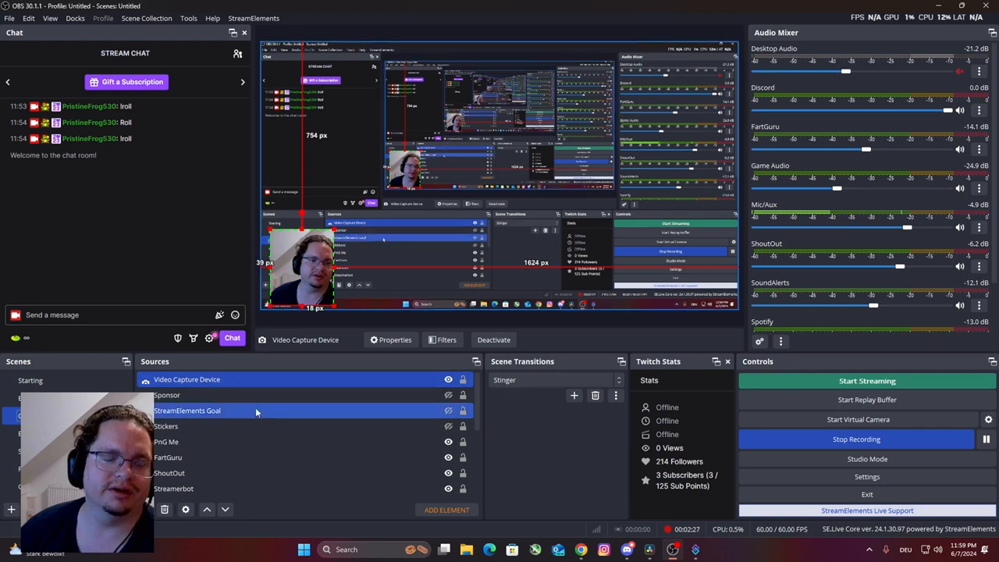
Set the Video Capture Device's positional alignment to Center in its transform and move the webcam back into the canvas's lower-left corner.
right_click(194, 380)
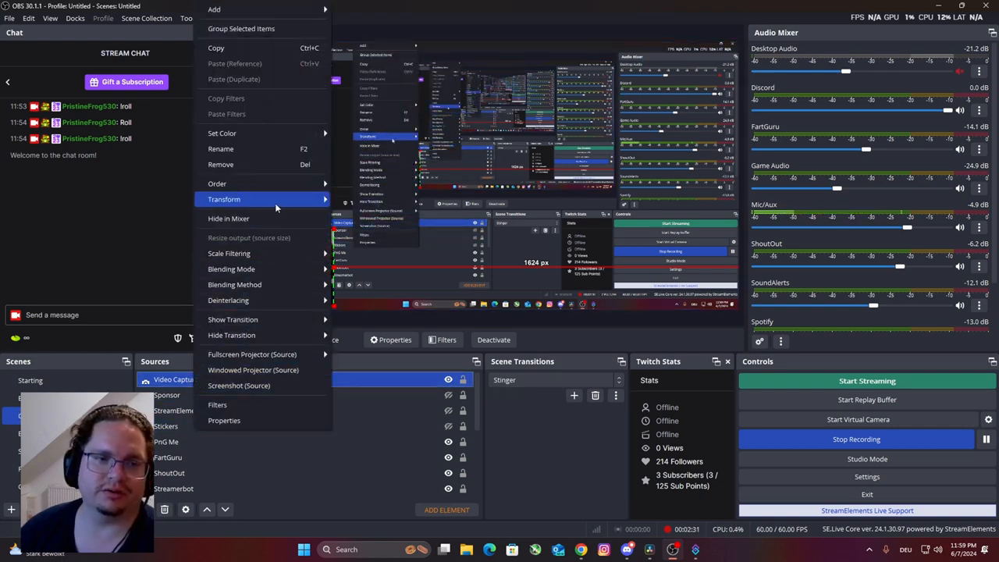
mouse_move(275, 202)
click(348, 199)
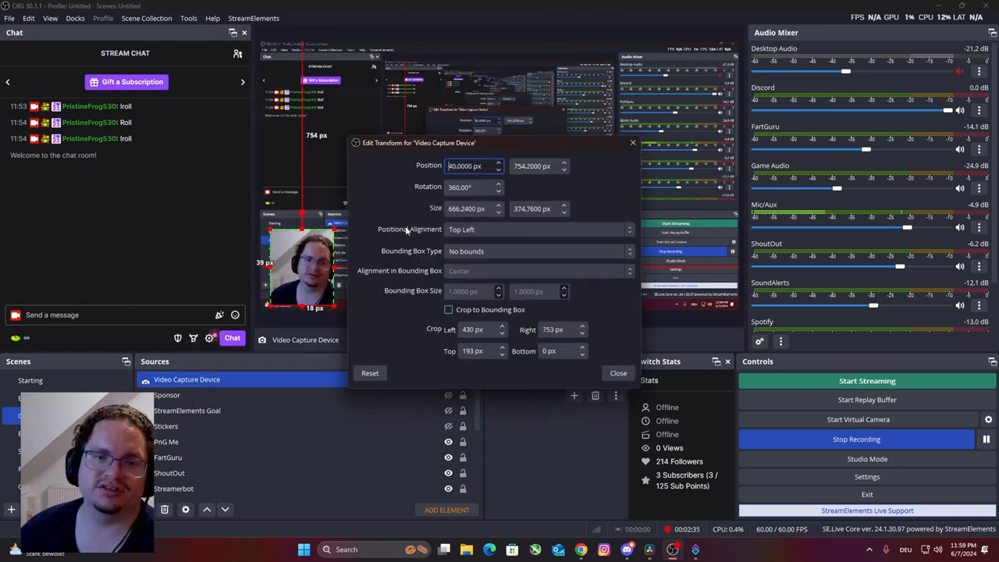
click(468, 228)
click(479, 281)
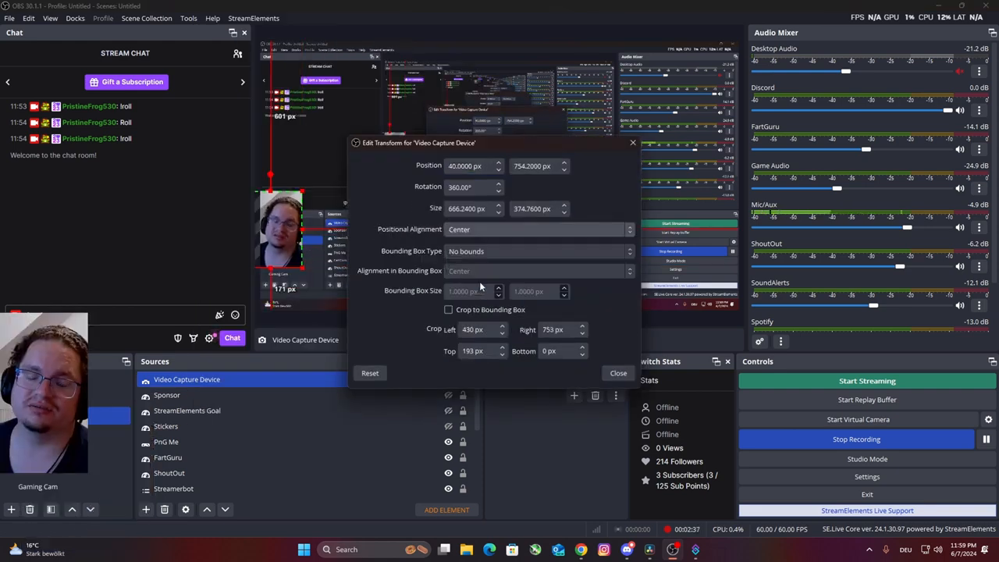
click(618, 372)
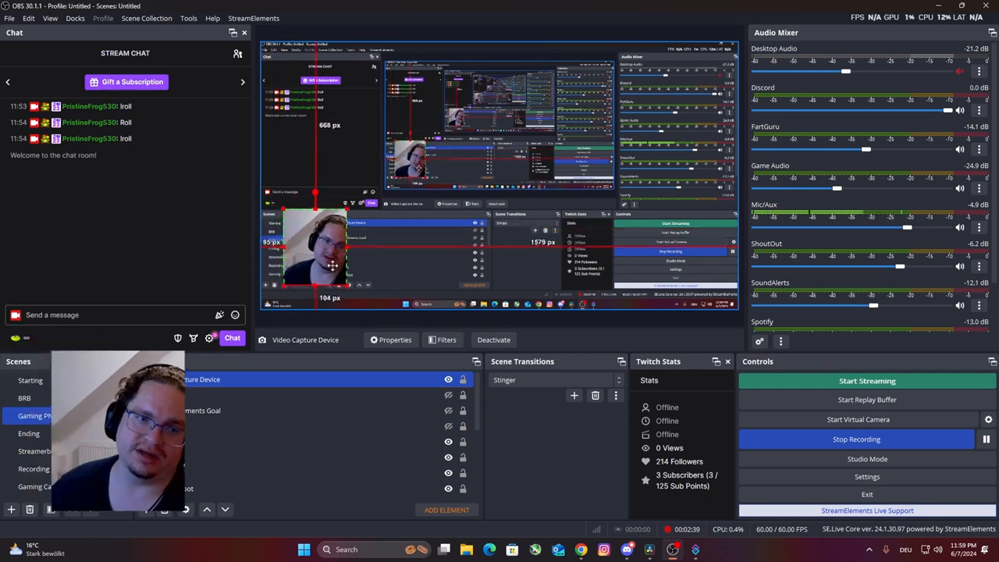
drag(332, 265, 317, 283)
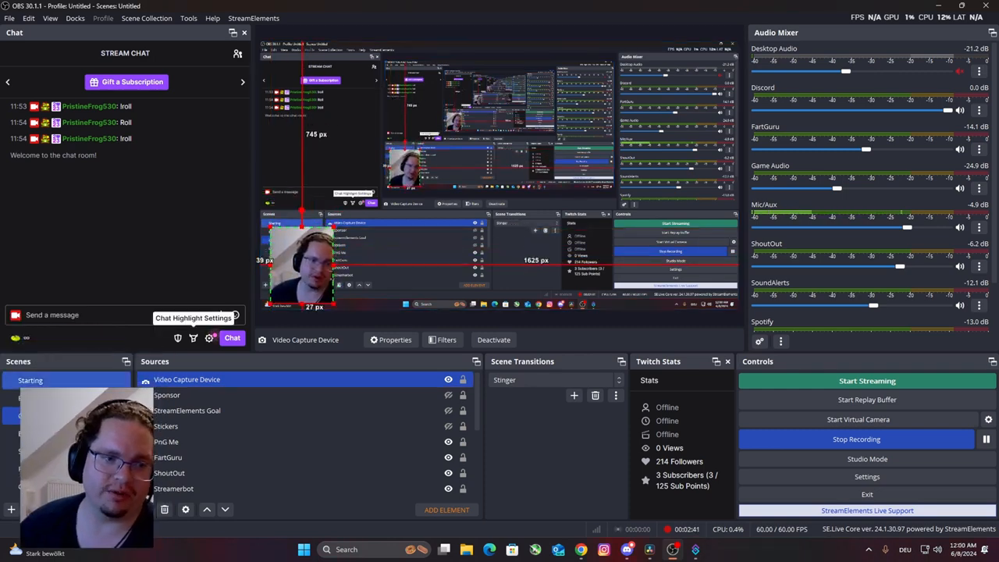
Capture the webcam's current transform in both the Original and Barrel Roll filters of the Gaming PNG scene.
right_click(56, 413)
click(80, 352)
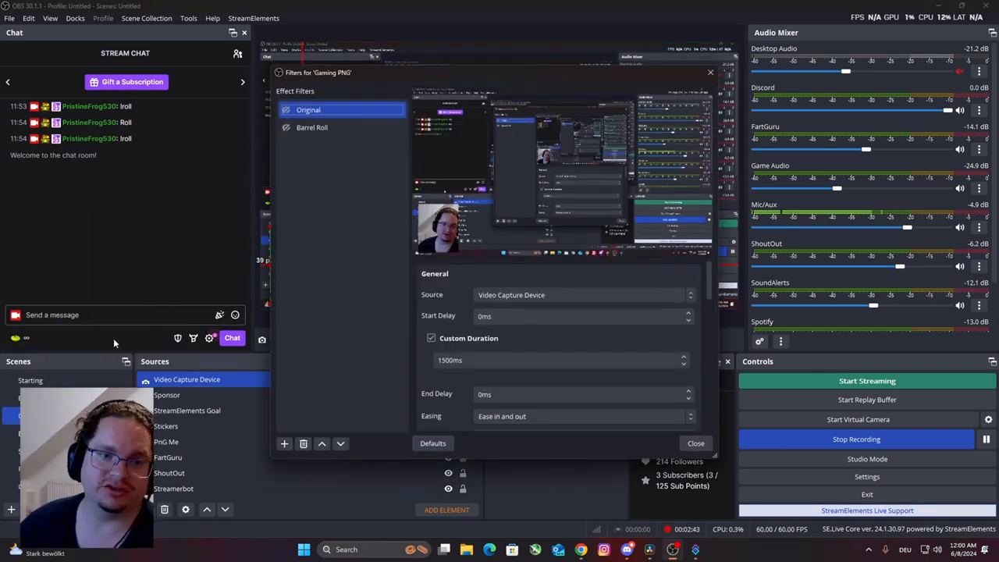
scroll(469, 359, down, 5)
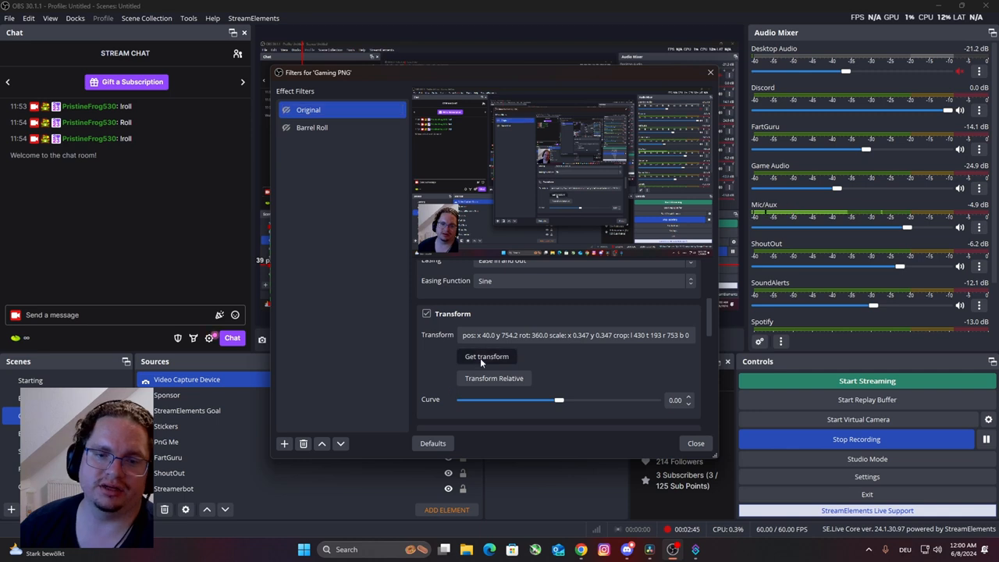
click(480, 356)
click(326, 130)
scroll(465, 328, down, 5)
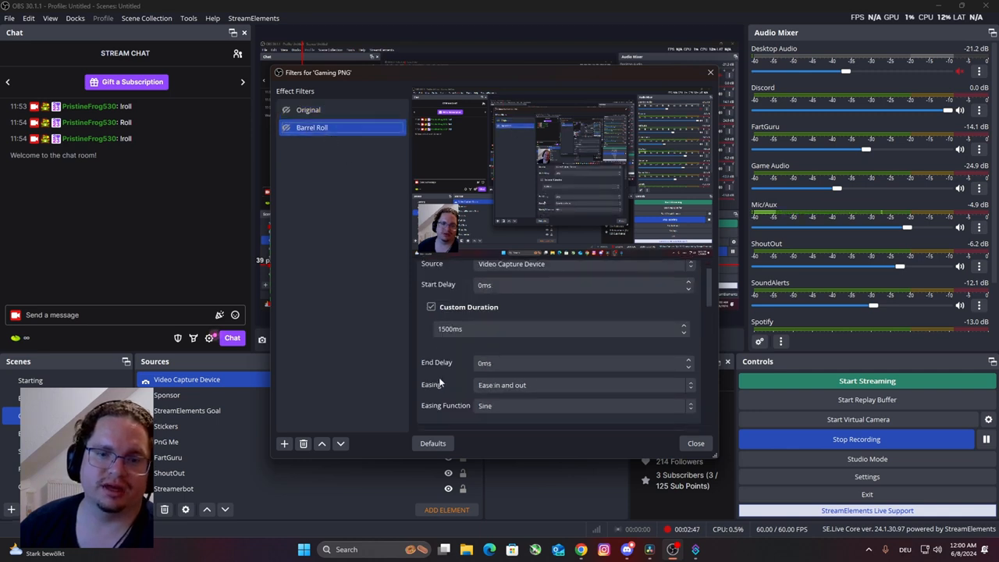
click(465, 359)
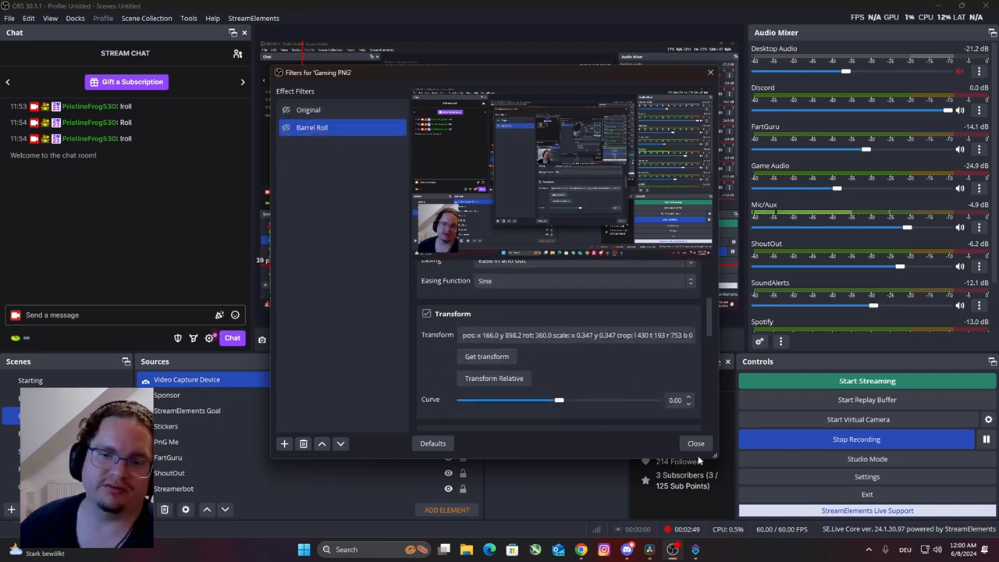
Move the filters window clear of the webcam preview and set the rotation in the Barrel Roll filter's transform to 720.0.
click(286, 111)
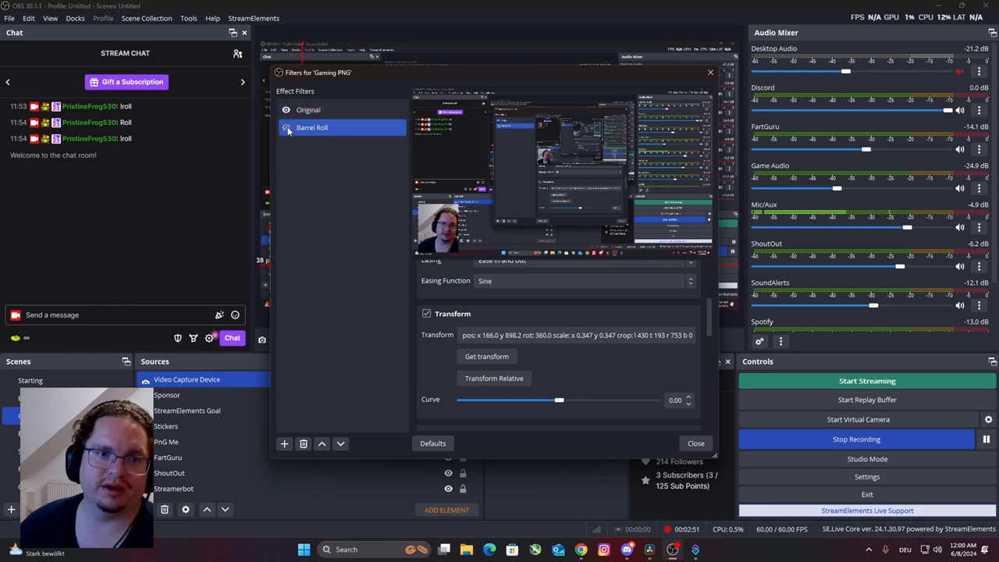
drag(358, 76, 465, 65)
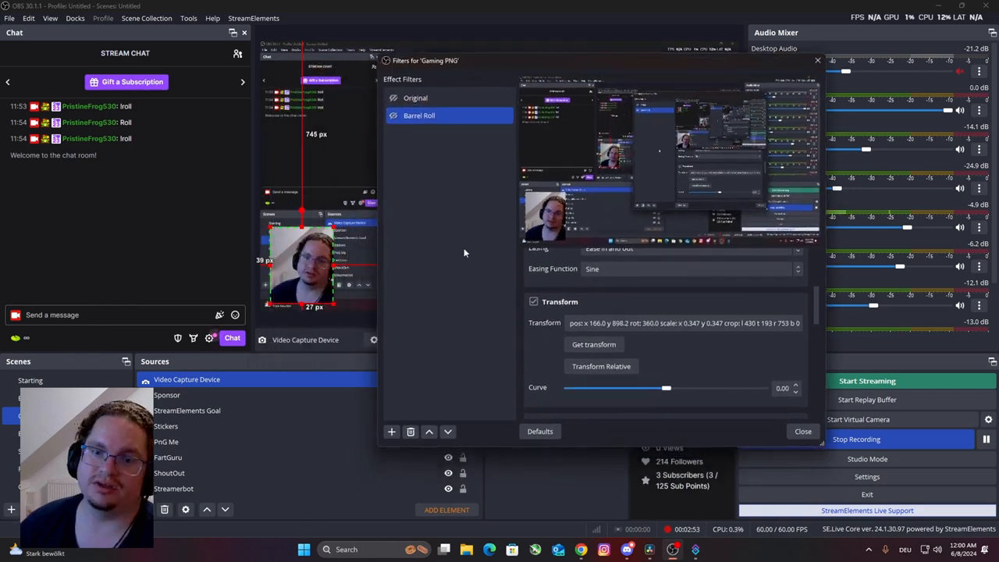
drag(651, 323, 644, 324)
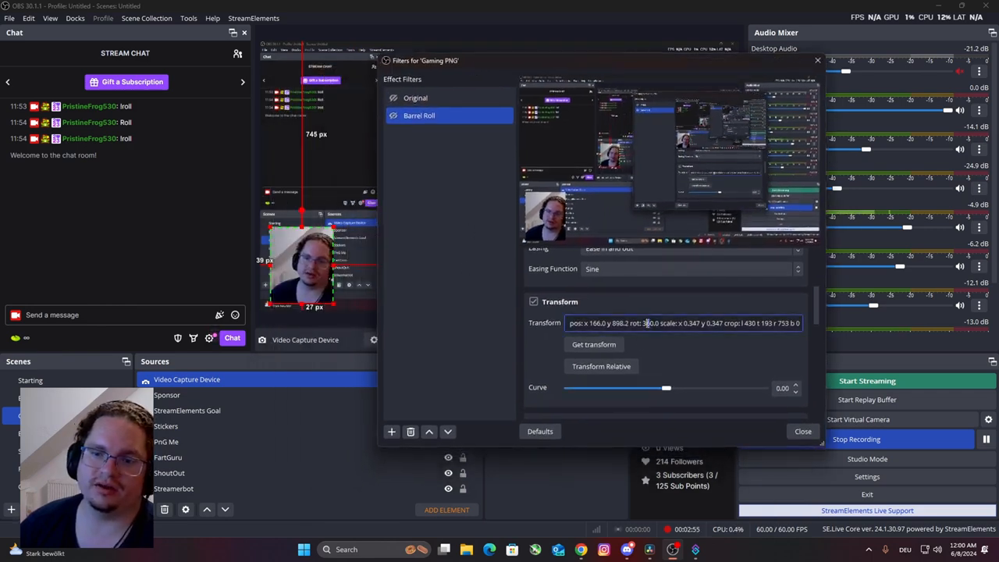
text(72)
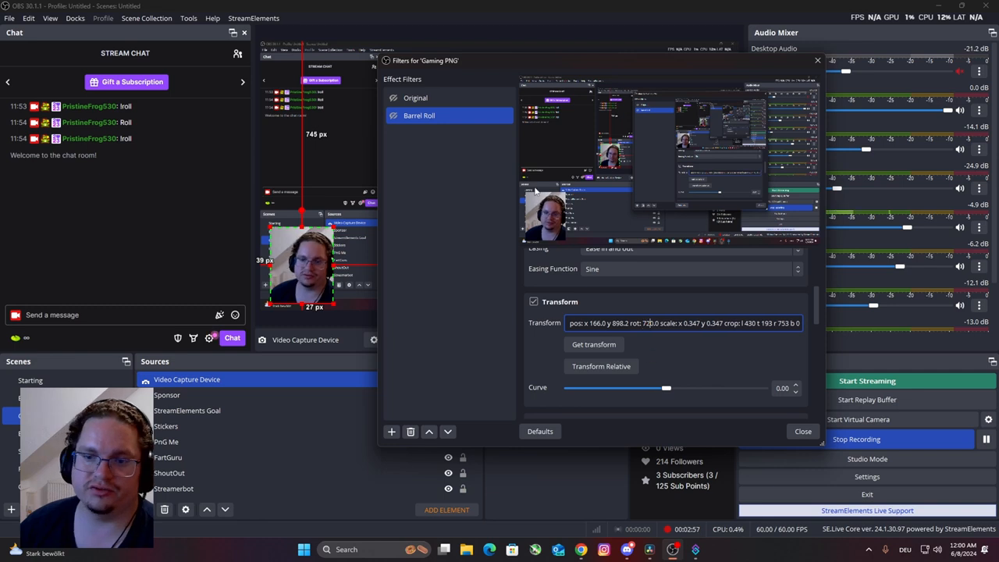
Set the rotation in the Original filter's transform to 0.0.
click(445, 100)
scroll(618, 326, down, 5)
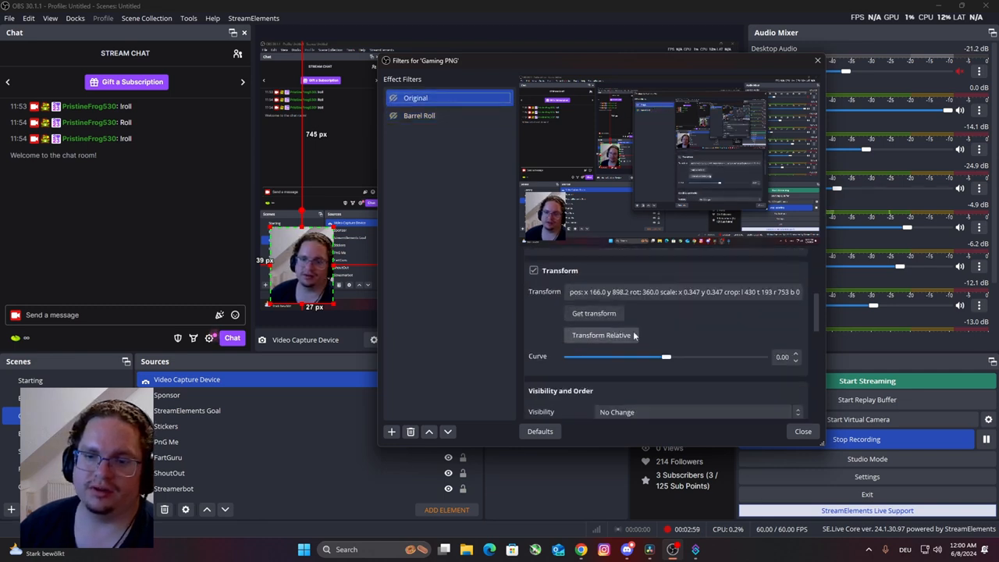
click(646, 292)
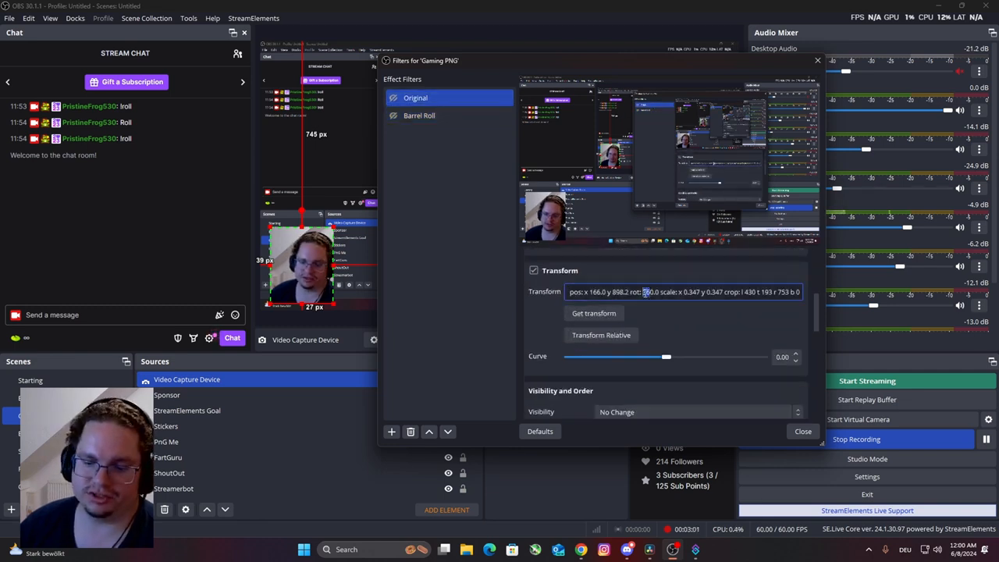
key(BackSpace)
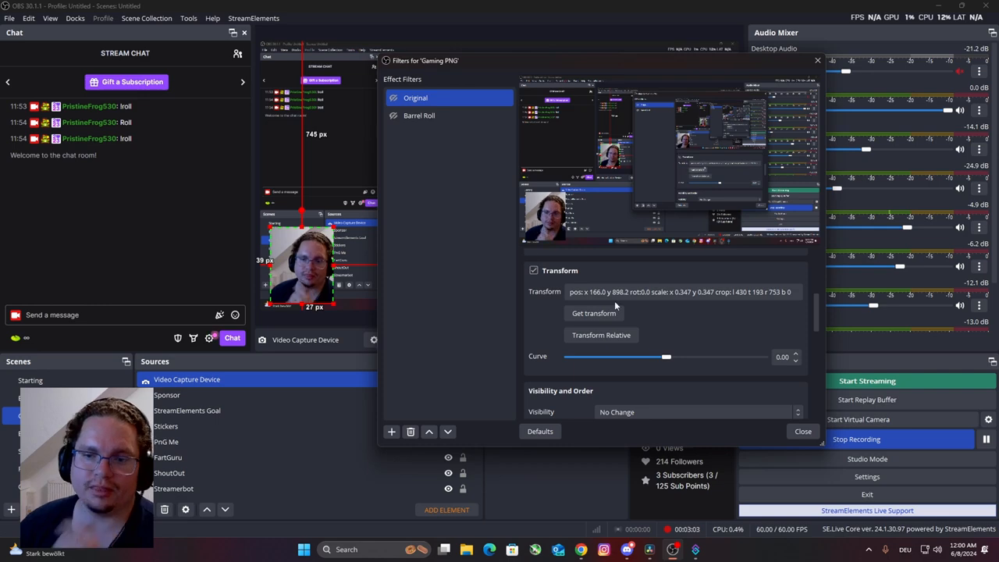
click(641, 291)
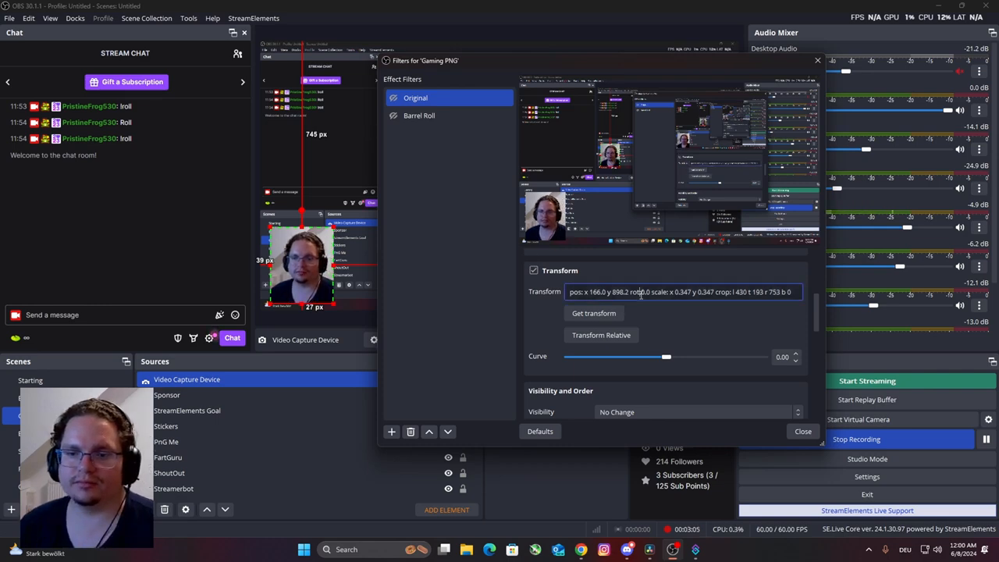
Run the Barrel Roll and Original filters to test the webcam's spin, and close the filters window.
click(393, 116)
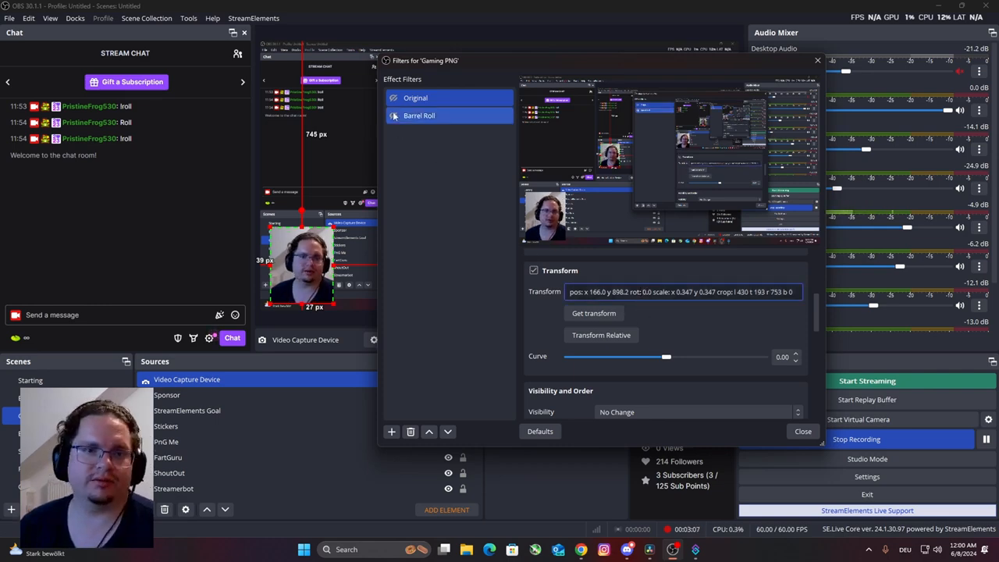
click(393, 97)
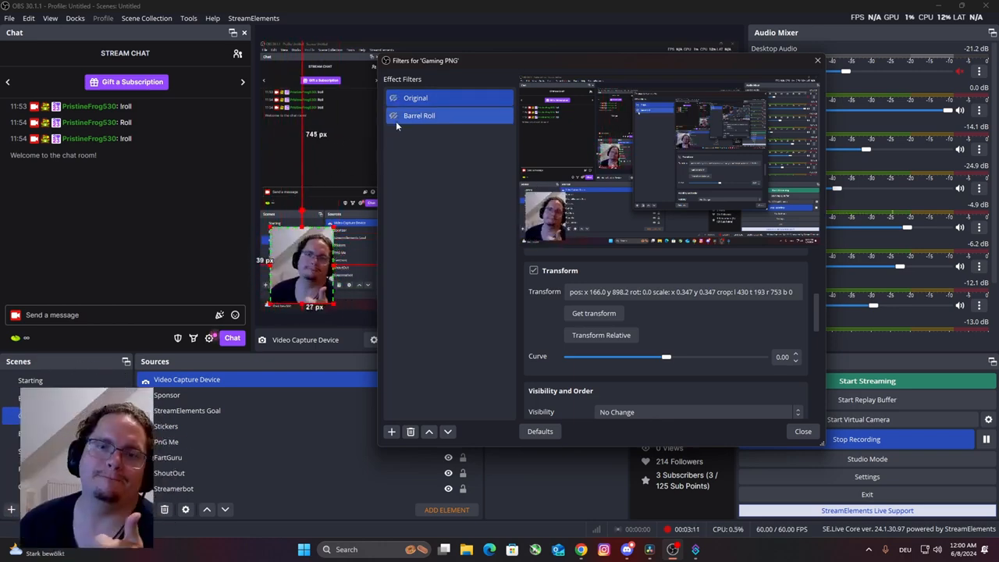
click(802, 431)
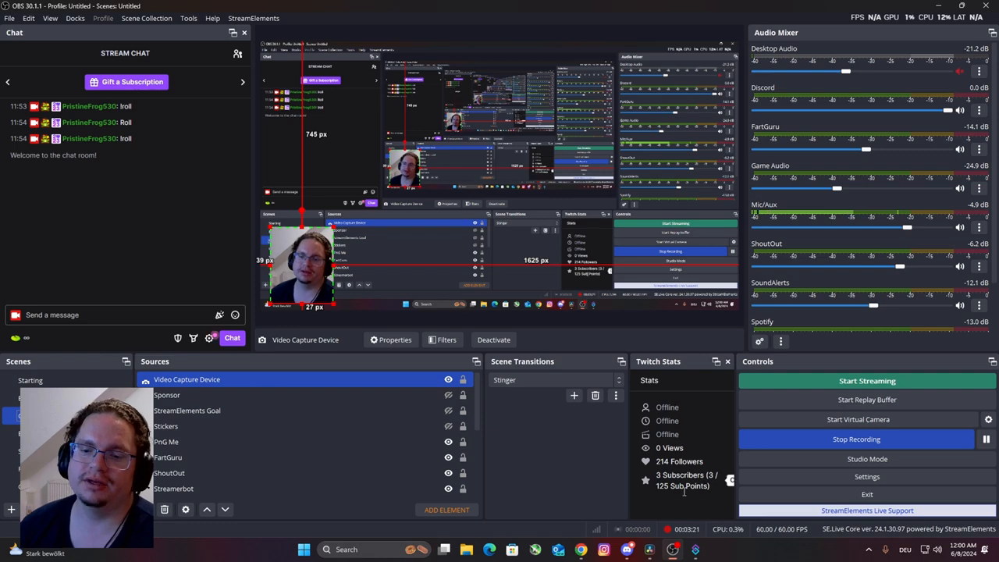
Switch to Streamer.bot, move its window aside, and send !franky in the stream chat to demonstrate an existing chat command.
click(694, 550)
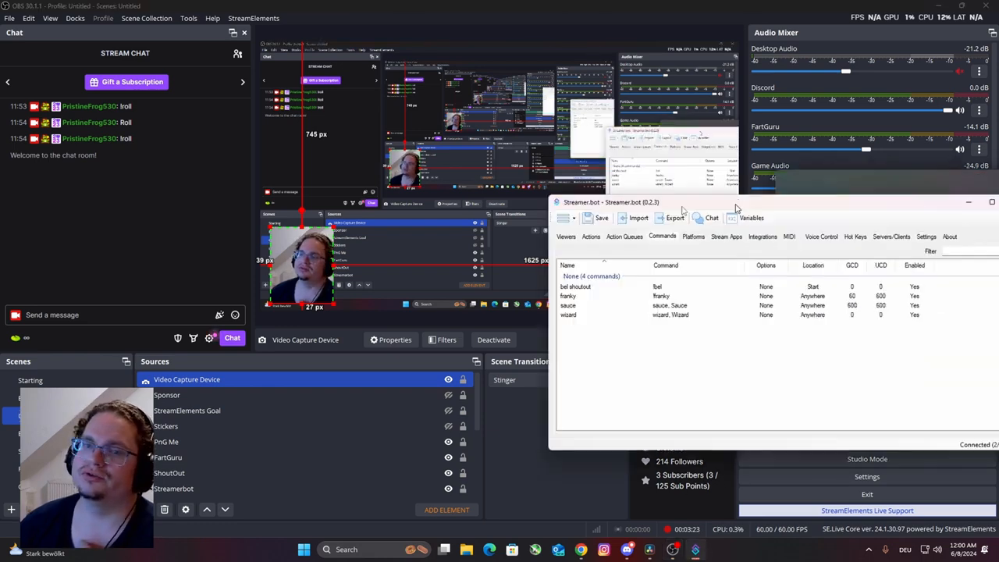
drag(751, 204, 650, 71)
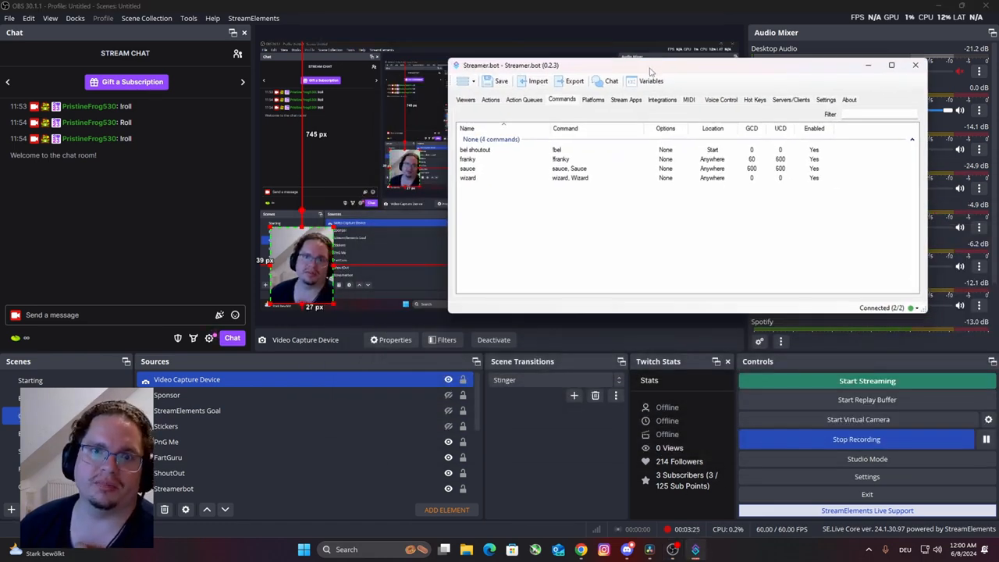
drag(590, 67, 998, 109)
click(124, 316)
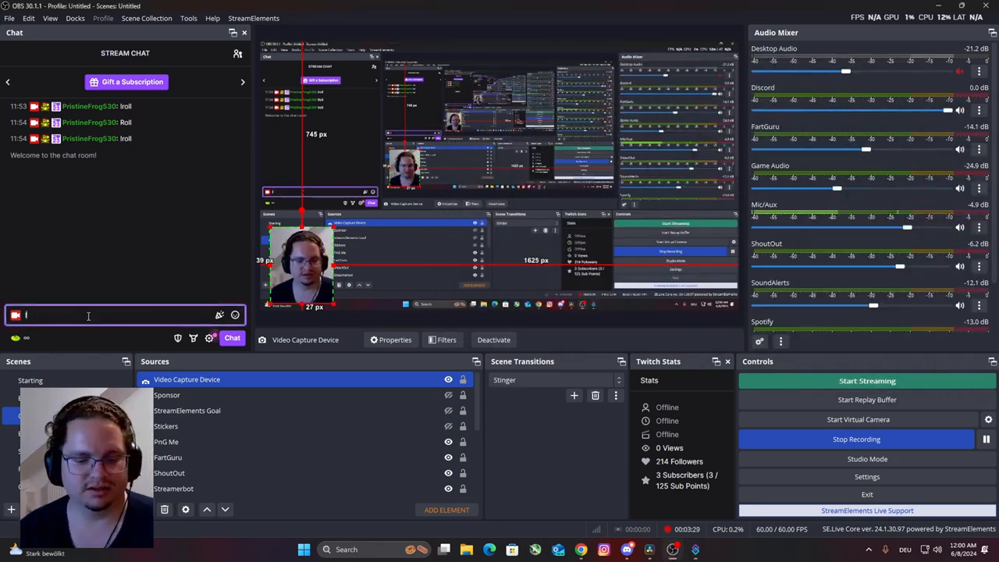
text(!franky)
key(Return)
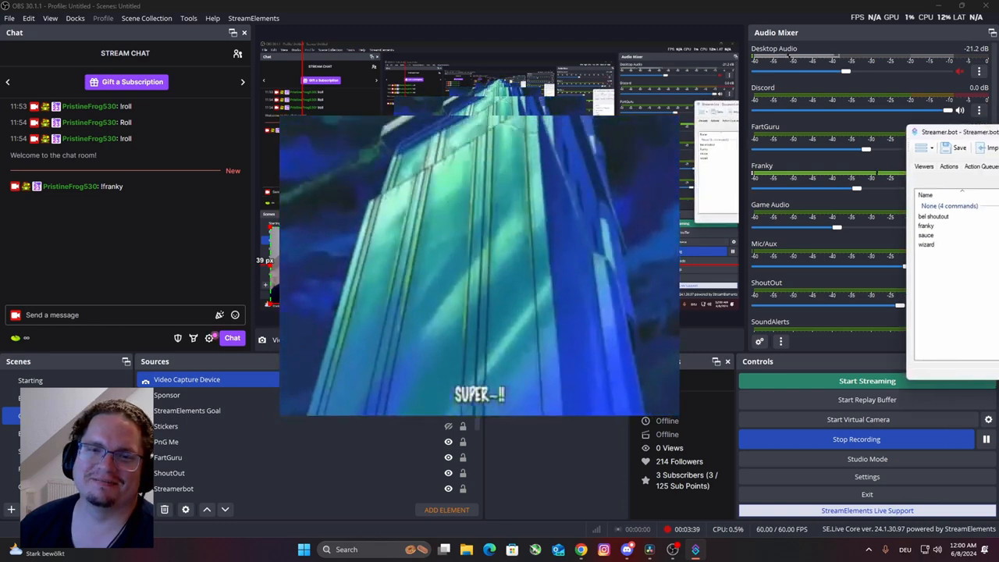
Add a Streamer.bot chat command named BarrelRoll with the triggers !roll and !Roll.
drag(971, 121, 575, 80)
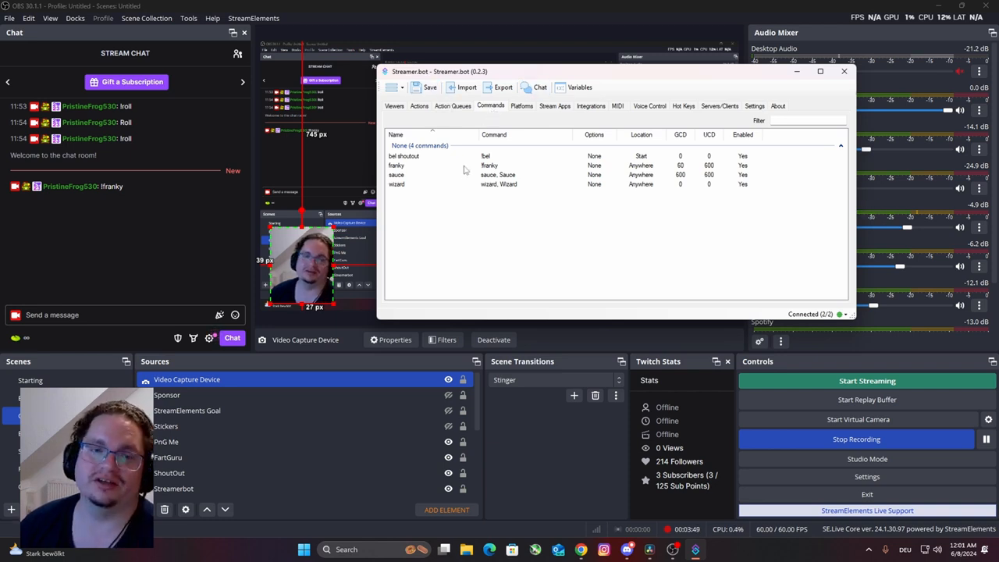
right_click(447, 228)
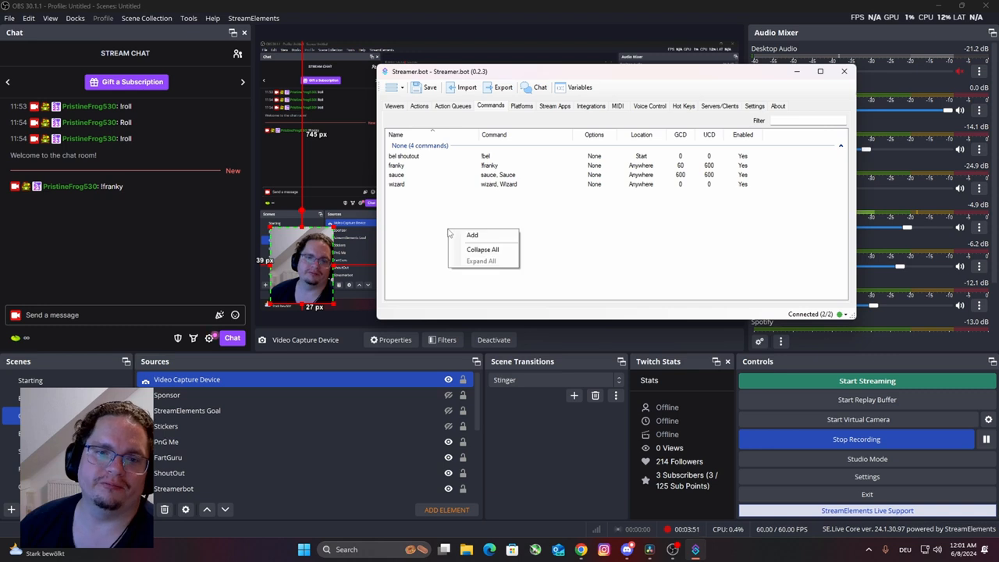
click(468, 234)
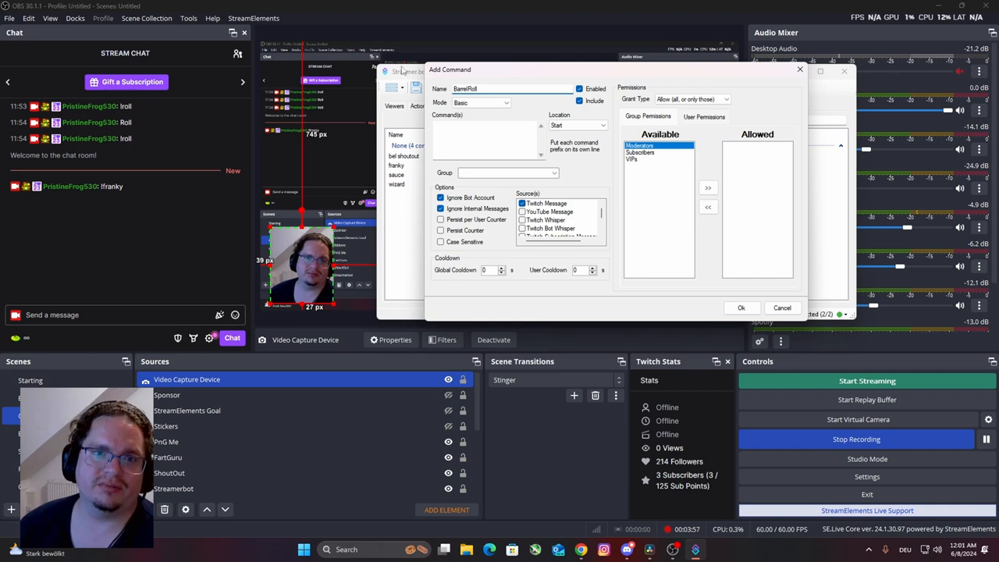
click(459, 137)
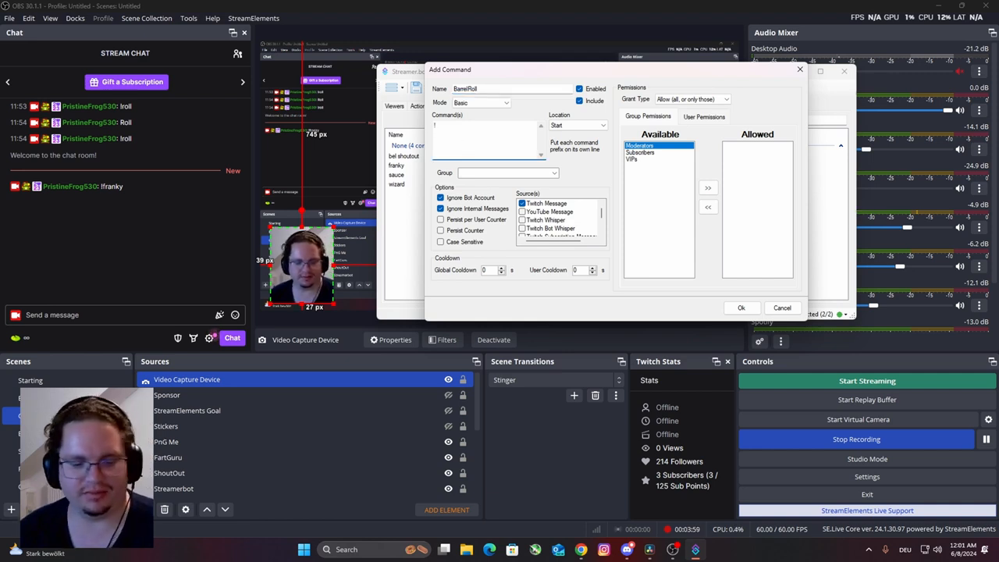
text(!B)
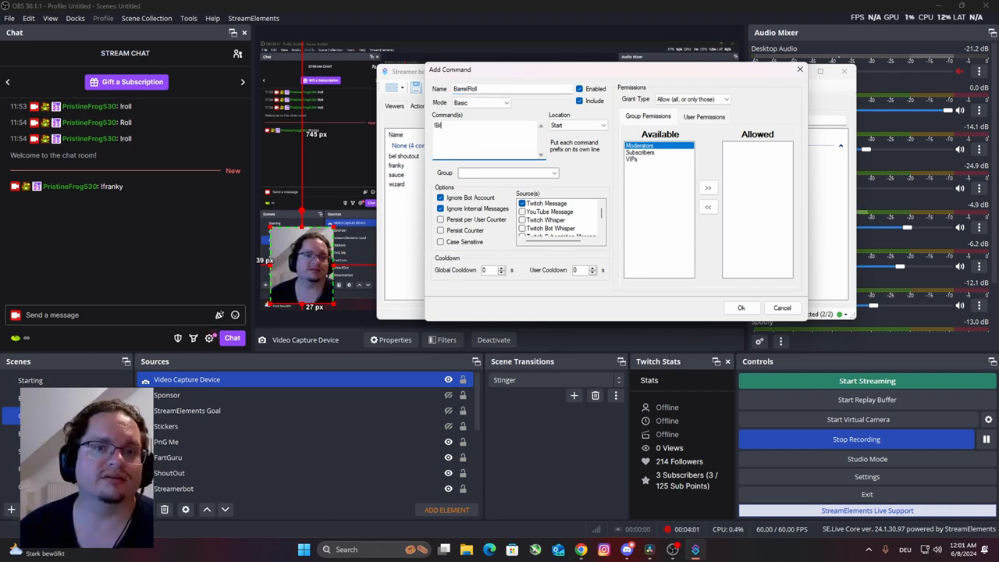
text(arrelRoll)
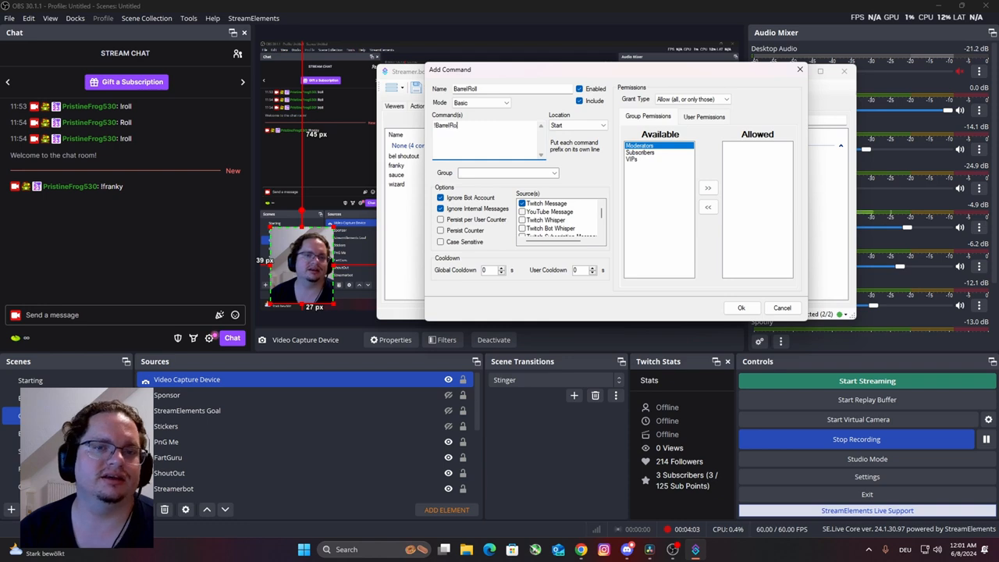
key(BackSpace)
key(BackSpace)
key(BackSpace)
key(BackSpace)
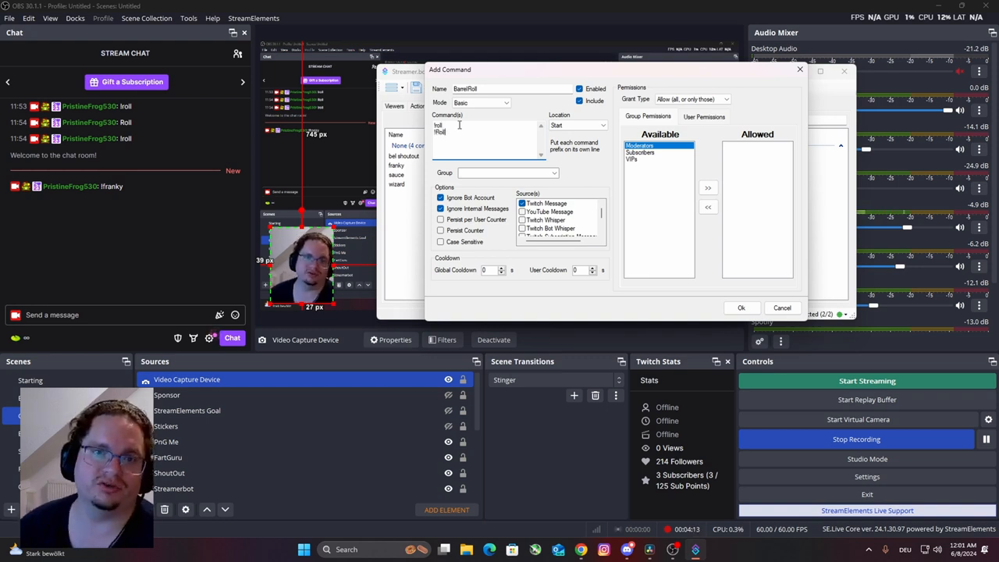
click(754, 310)
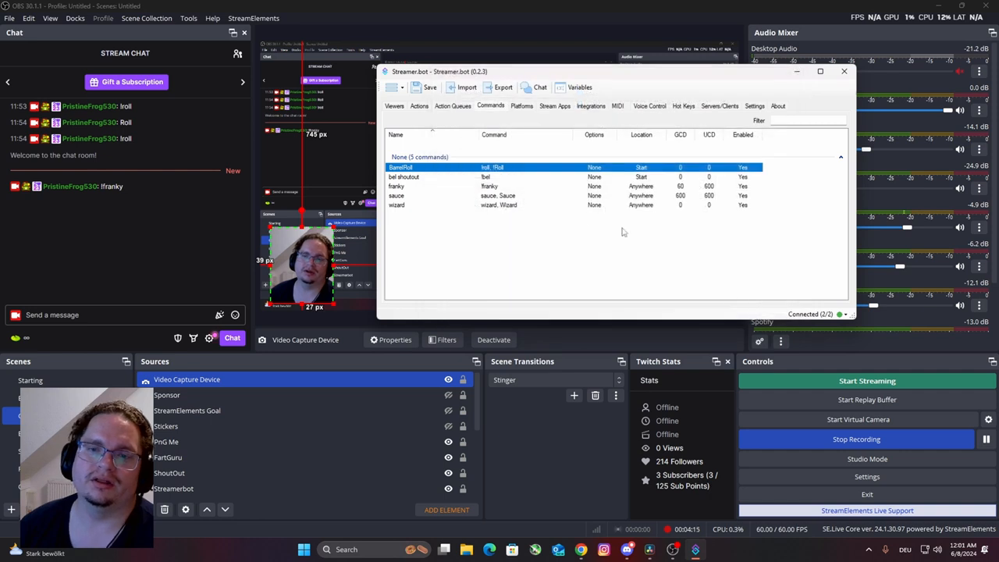
Add a new Streamer.bot action named Barrel Roll.
click(420, 106)
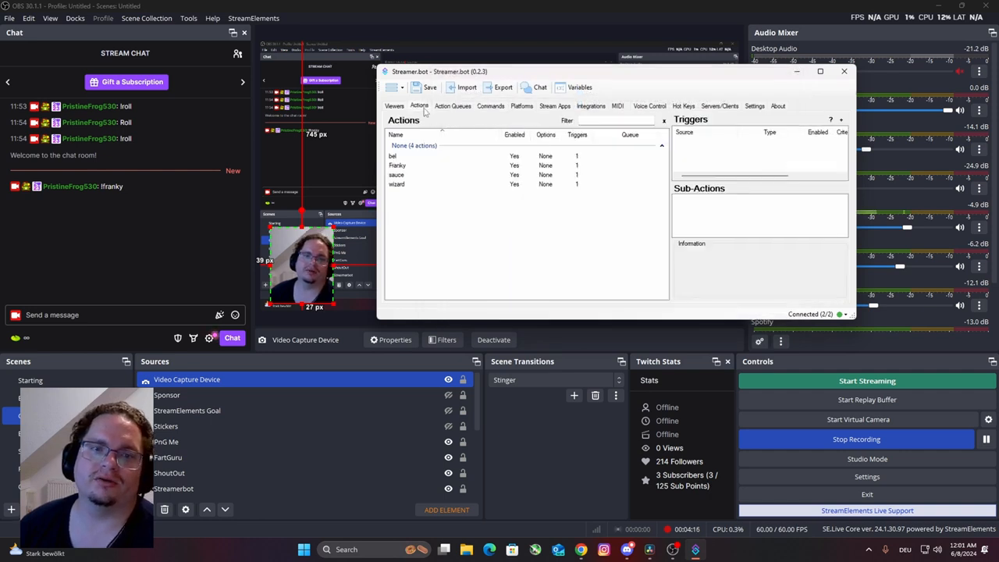
right_click(413, 213)
click(420, 216)
text(Ba)
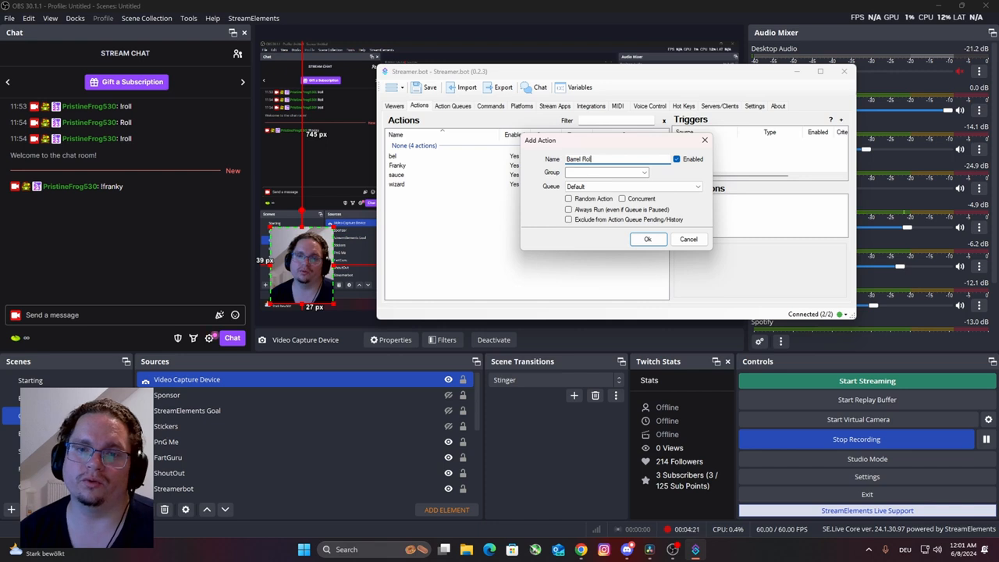
text(rrel Roll)
key(Return)
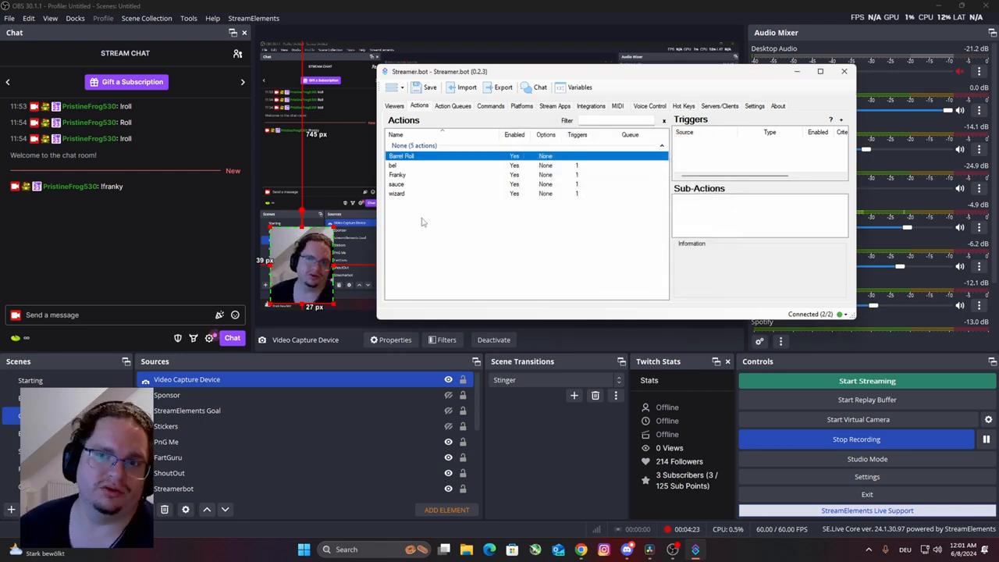
Add a Command Triggered trigger for the BarrelRoll command to the Barrel Roll action.
right_click(698, 157)
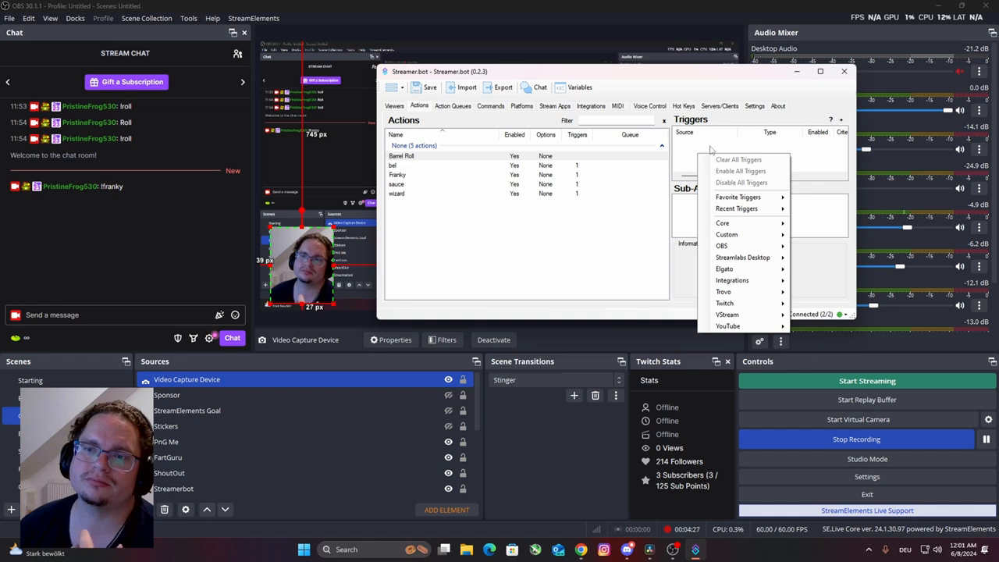
mouse_move(747, 243)
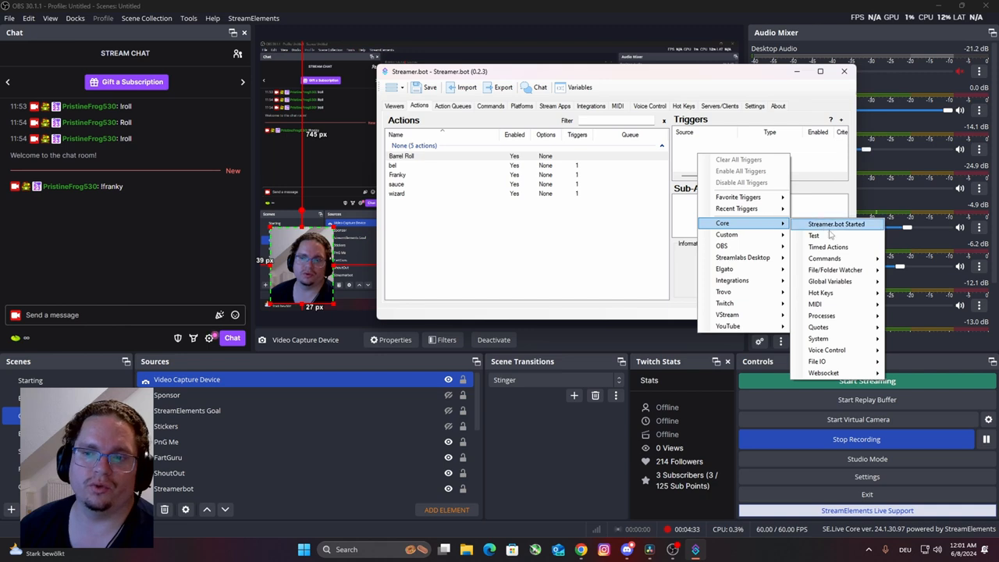
mouse_move(850, 259)
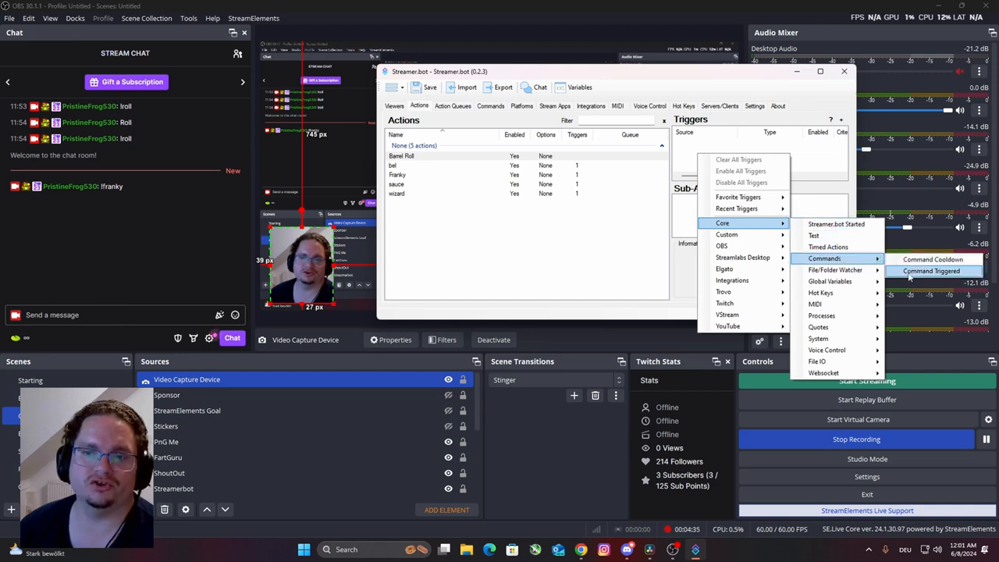
click(909, 273)
click(647, 190)
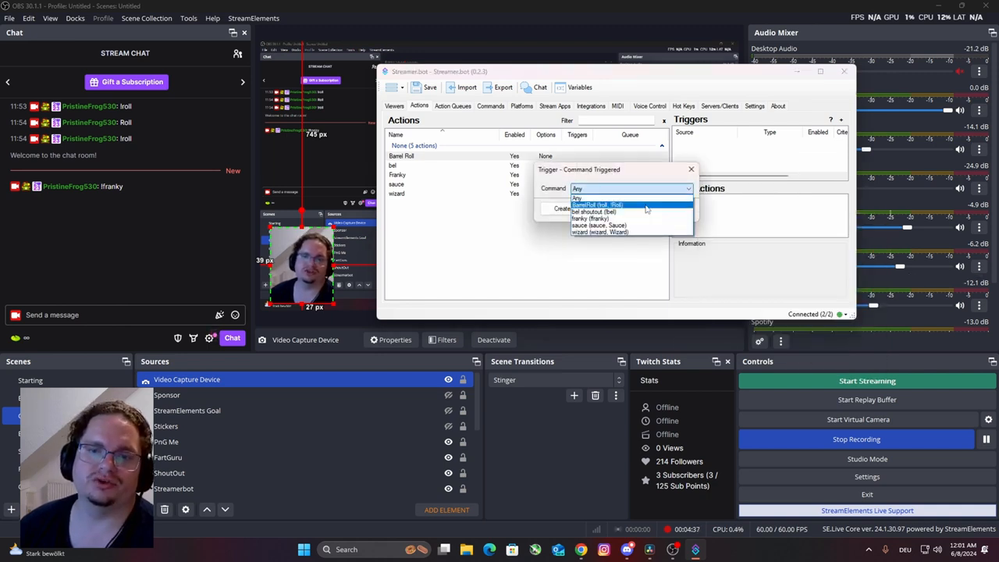
click(645, 206)
click(636, 208)
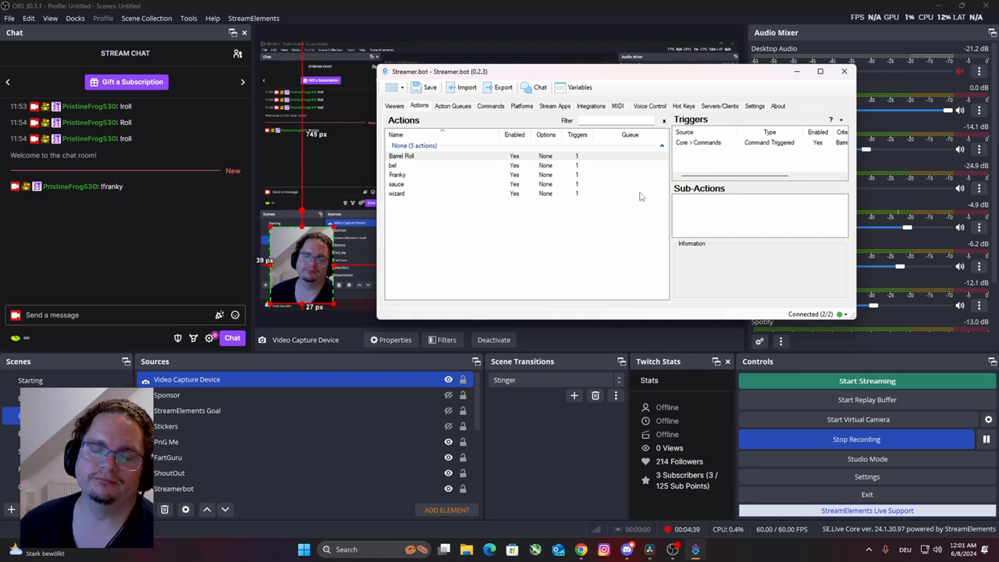
Add a Twitch Reward Redemption trigger for the FROGGE channel reward to the Barrel Roll action.
right_click(710, 157)
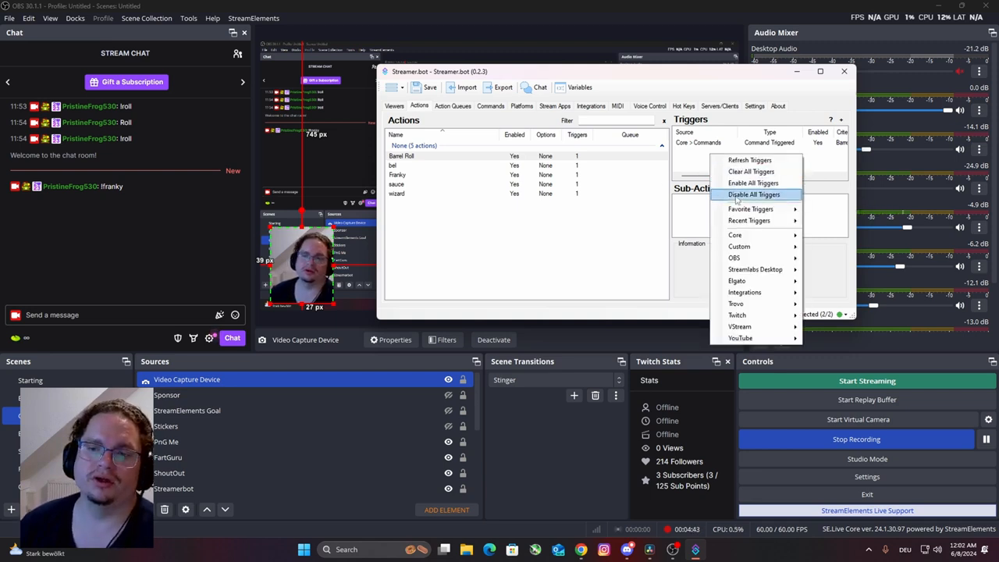
mouse_move(769, 318)
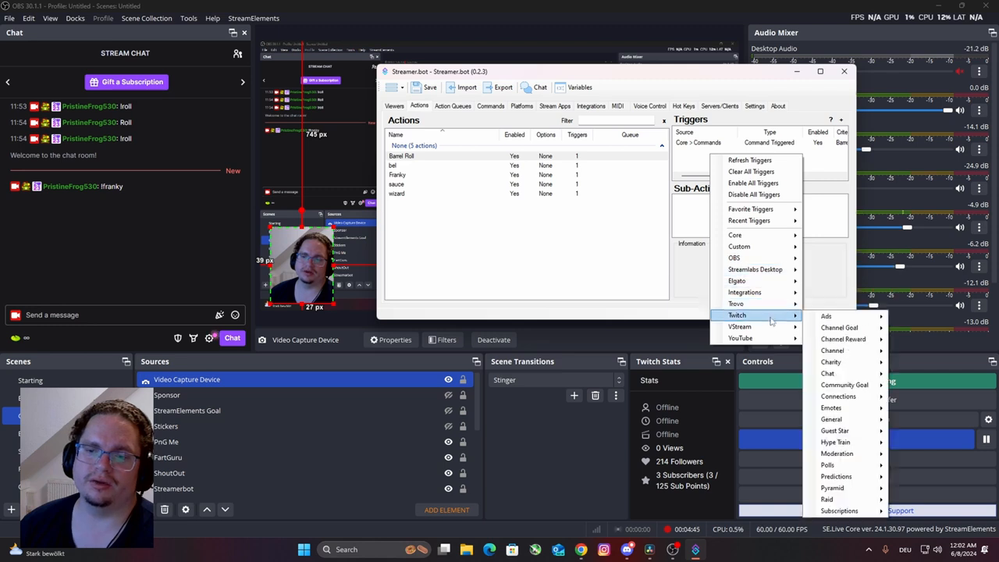
mouse_move(855, 329)
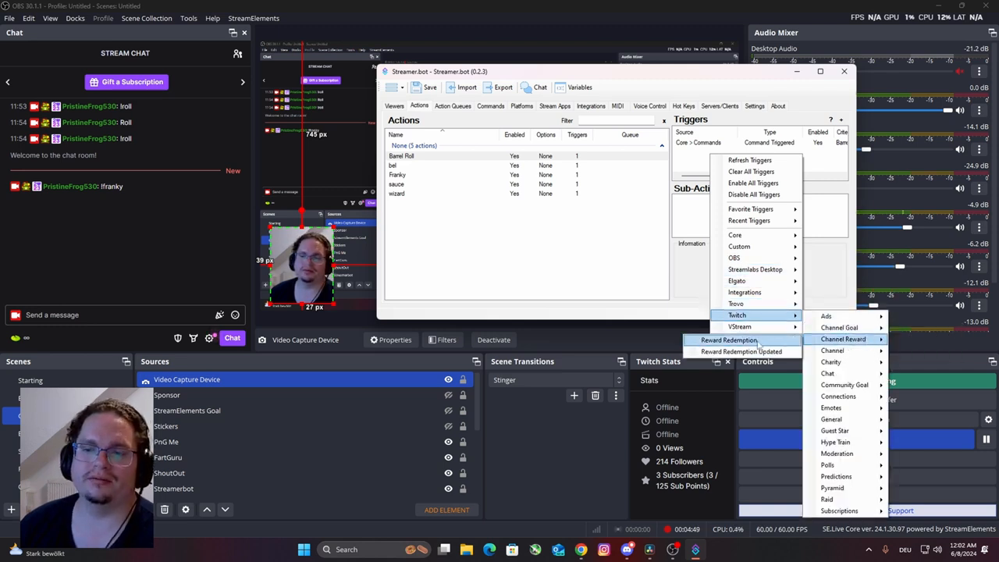
click(728, 340)
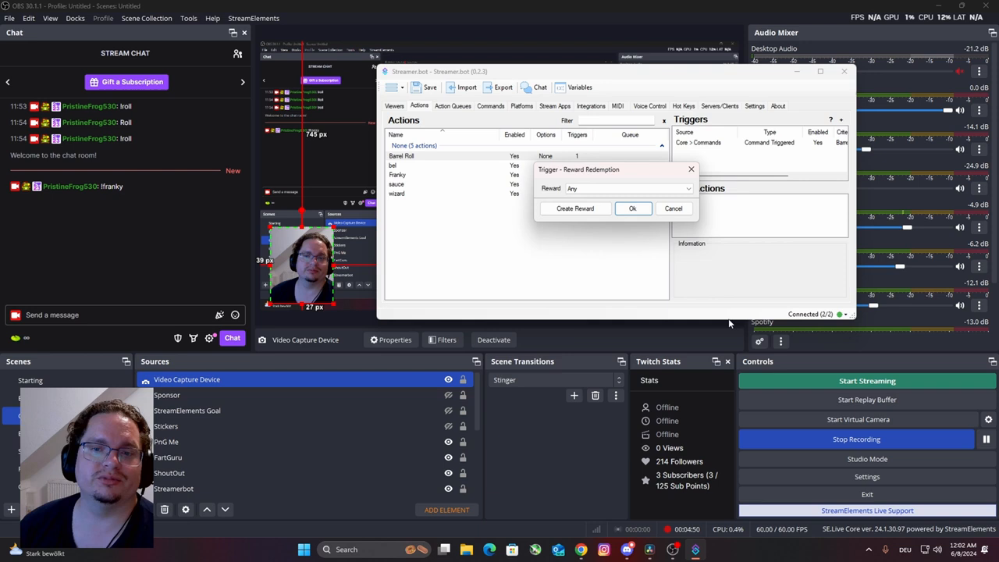
click(655, 189)
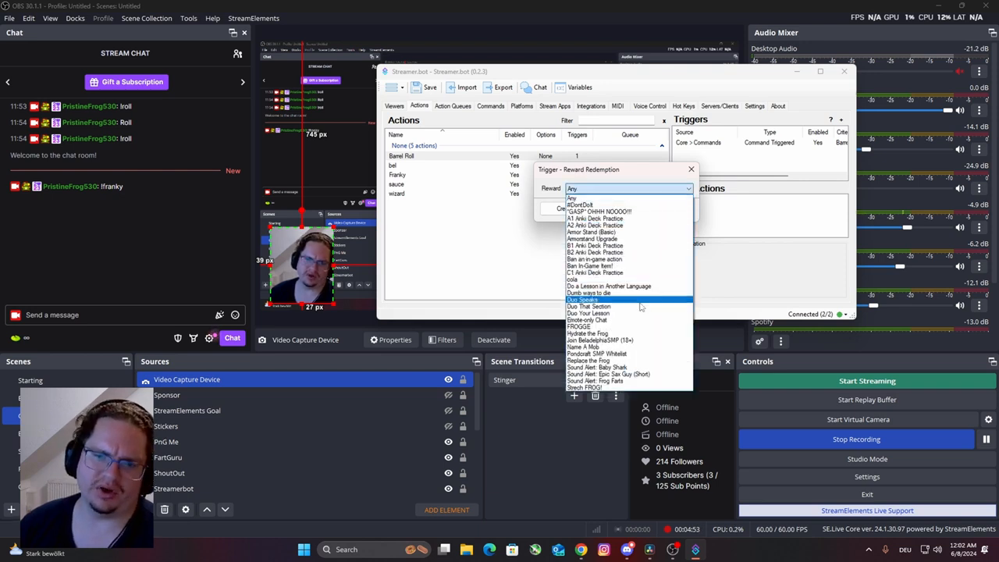
click(633, 327)
click(631, 207)
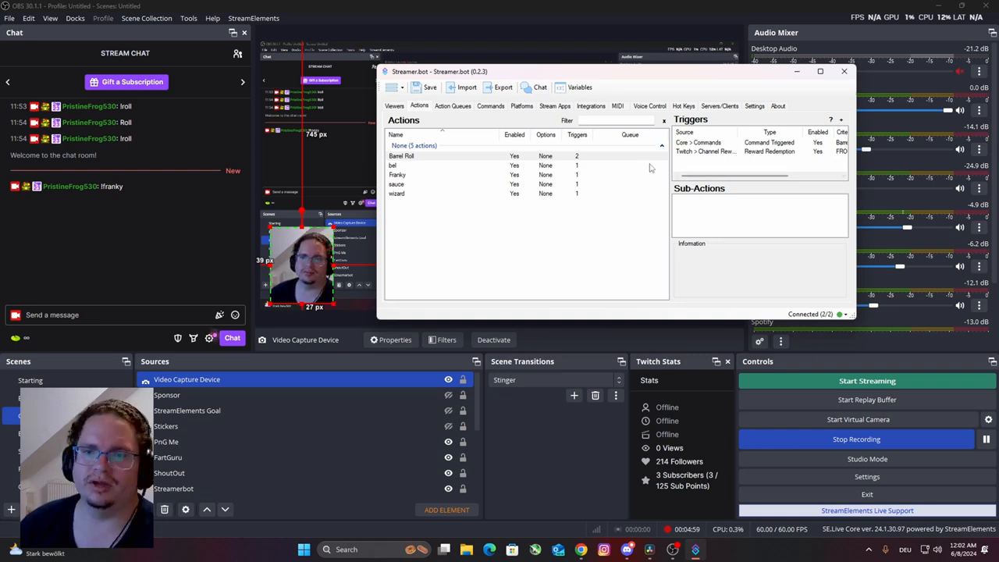
Add an OBS Set Scene Filter State sub-action that makes the Barrel Roll filter of the Gaming PNG scene visible.
right_click(708, 208)
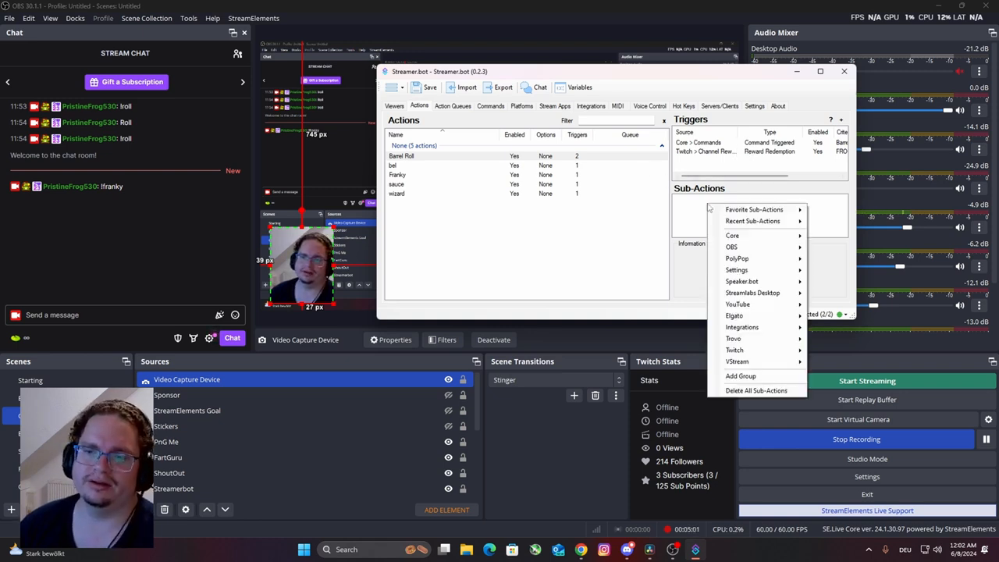
click(743, 247)
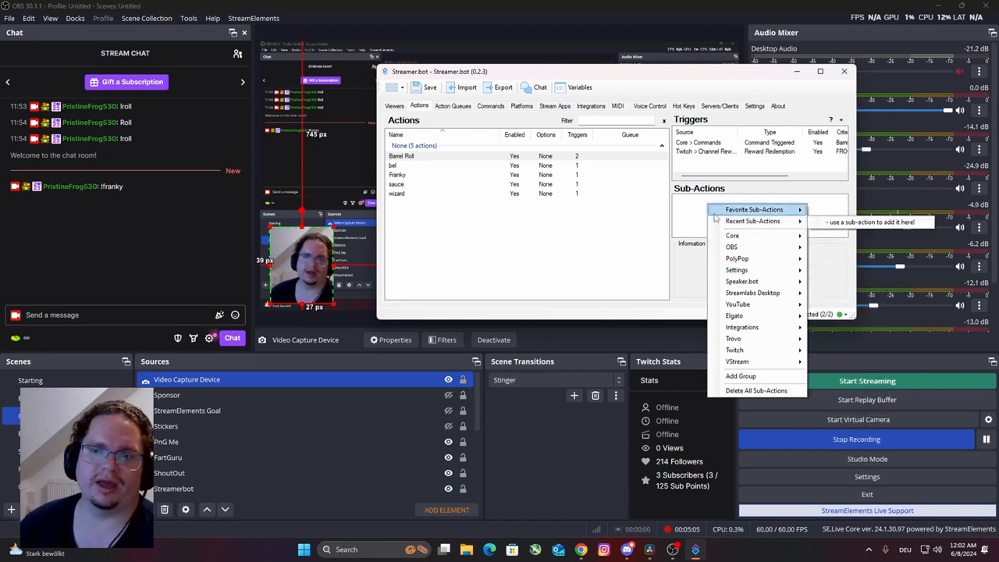
mouse_move(749, 247)
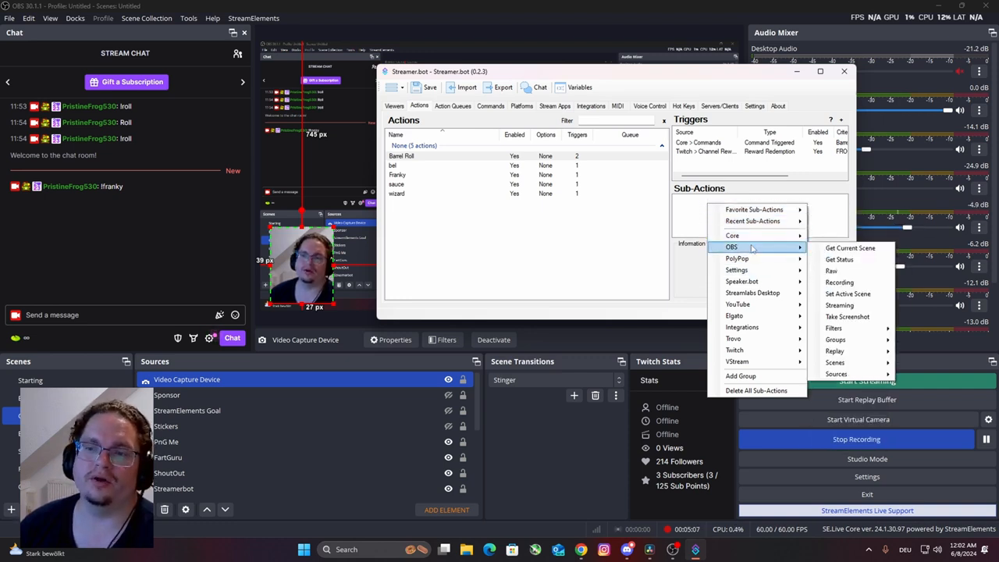
mouse_move(845, 365)
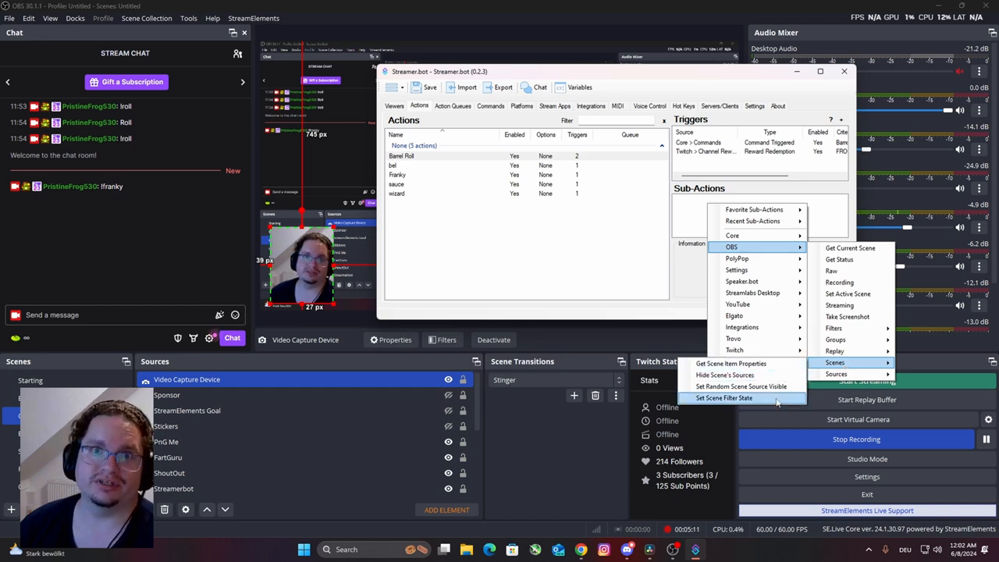
click(776, 399)
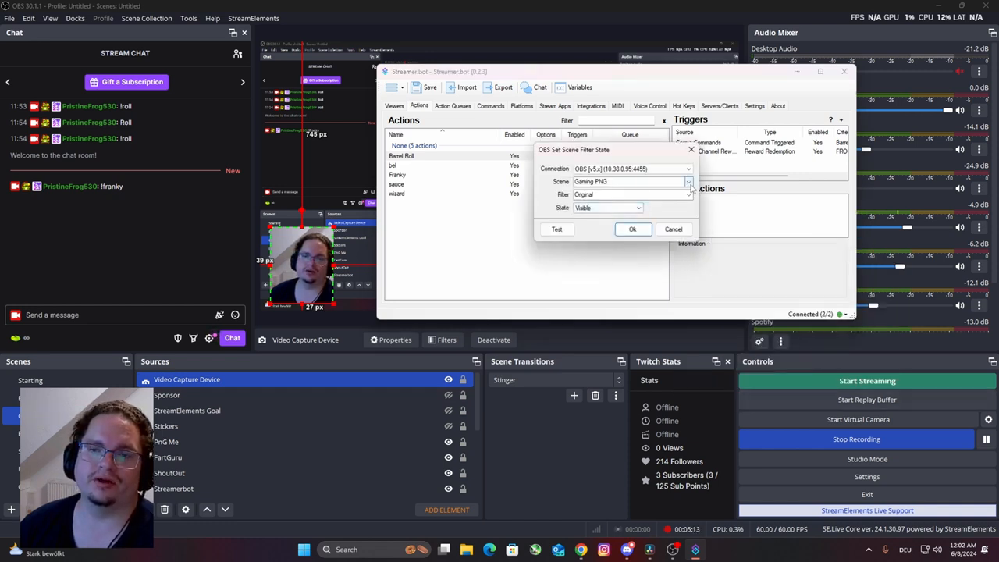
click(687, 194)
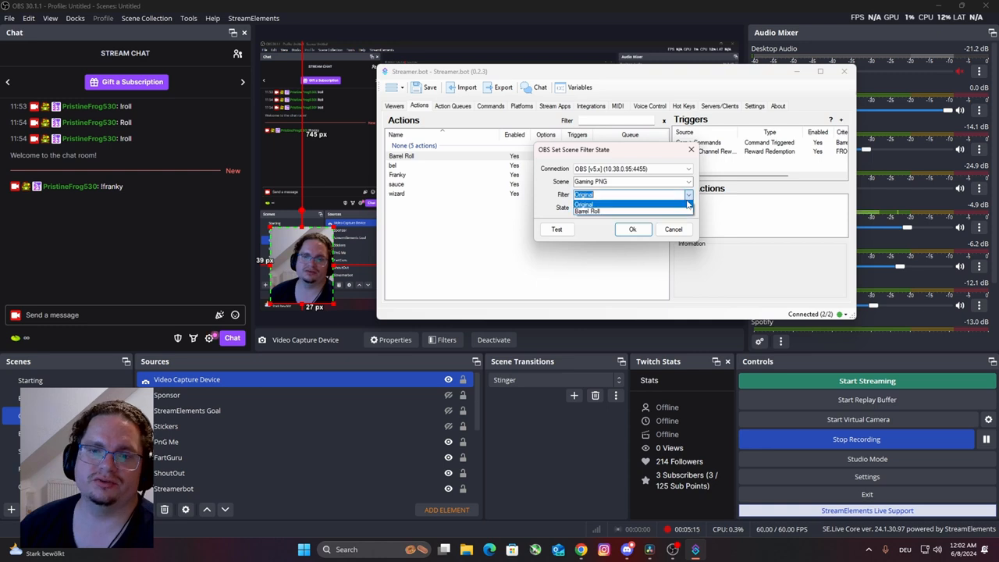
click(589, 210)
click(632, 229)
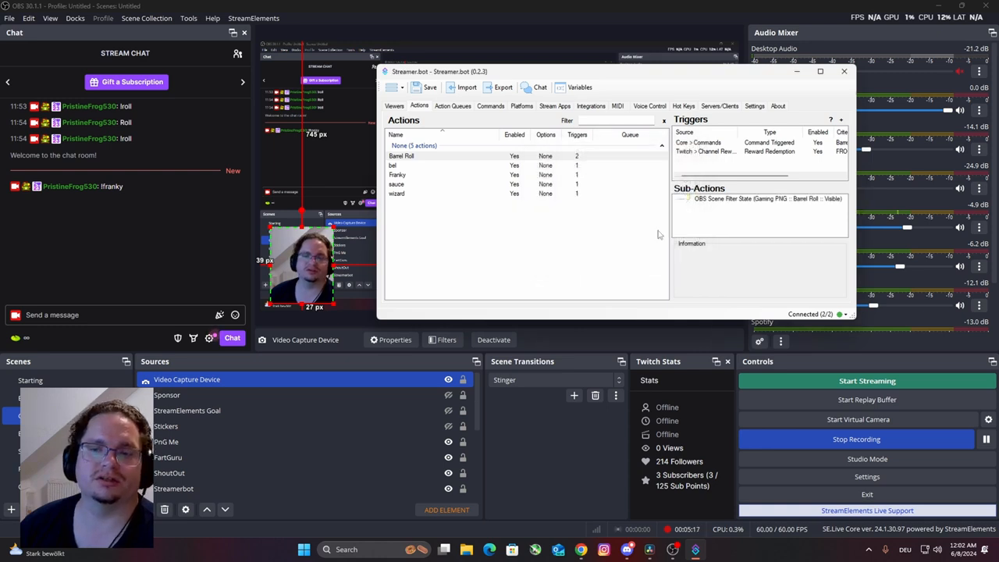
Add a Play Sound sub-action using peproll1.mp3 from Downloads at 100% volume, finishing playback before continuing.
right_click(724, 220)
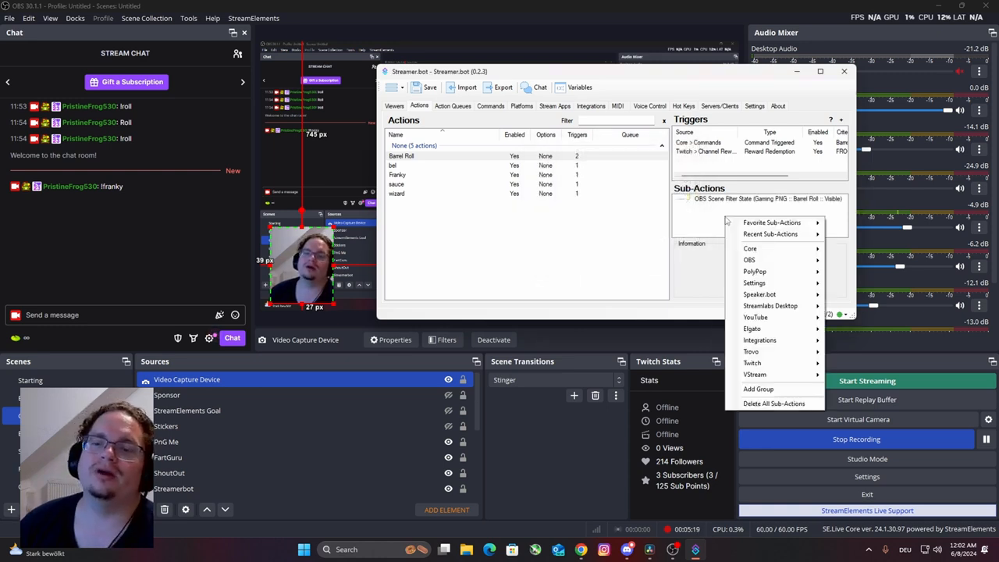
mouse_move(762, 248)
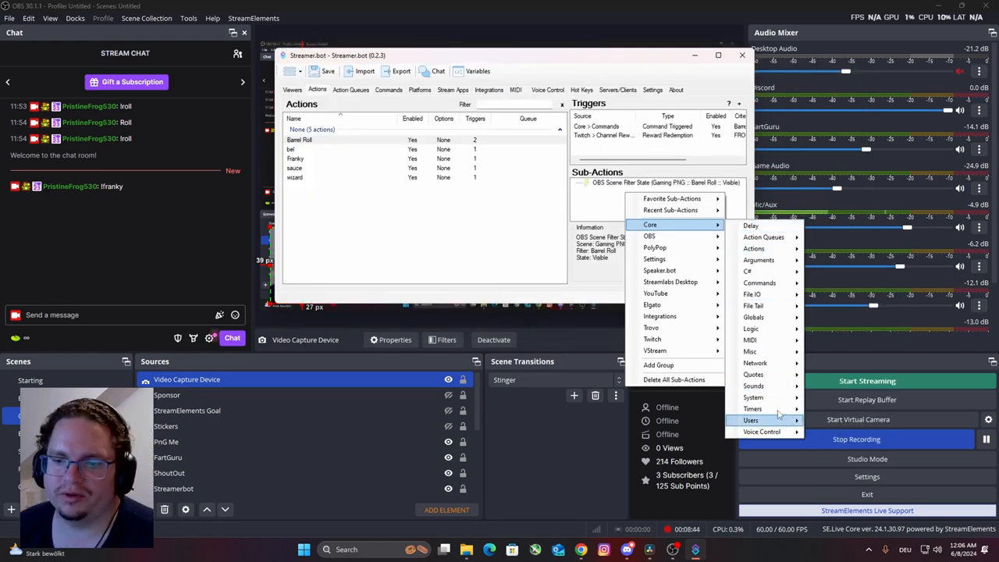
mouse_move(772, 386)
click(825, 383)
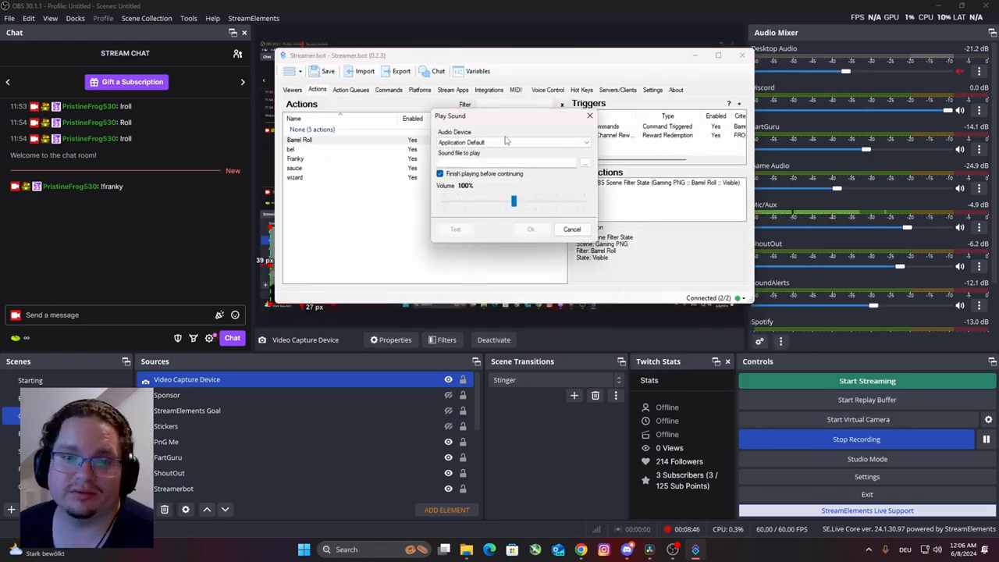
click(584, 161)
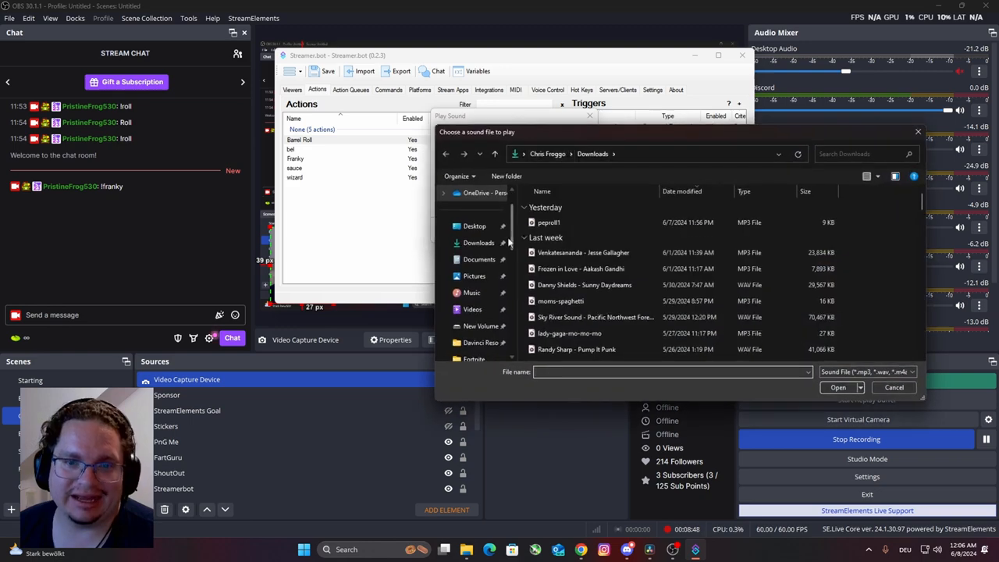
click(554, 222)
click(837, 387)
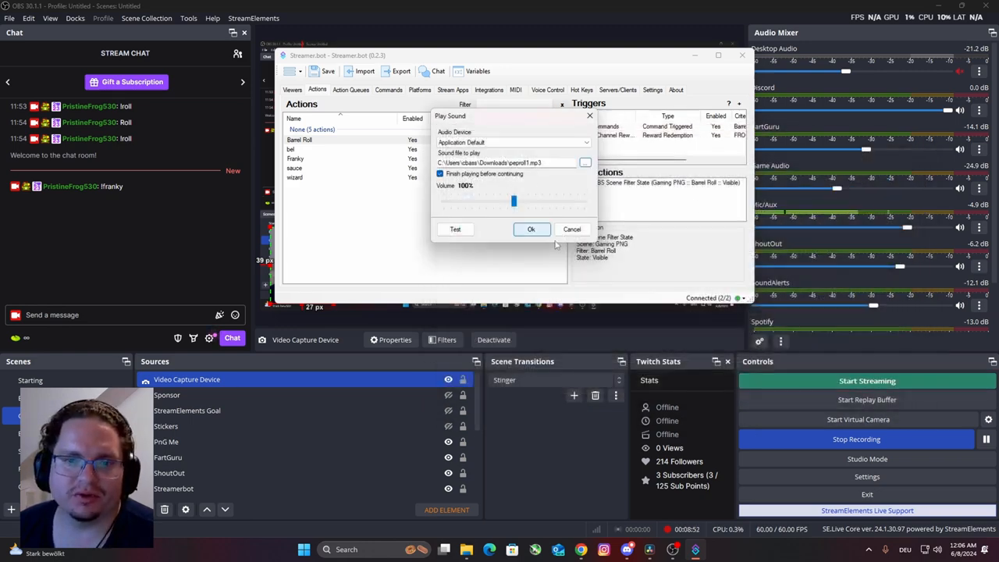
click(532, 229)
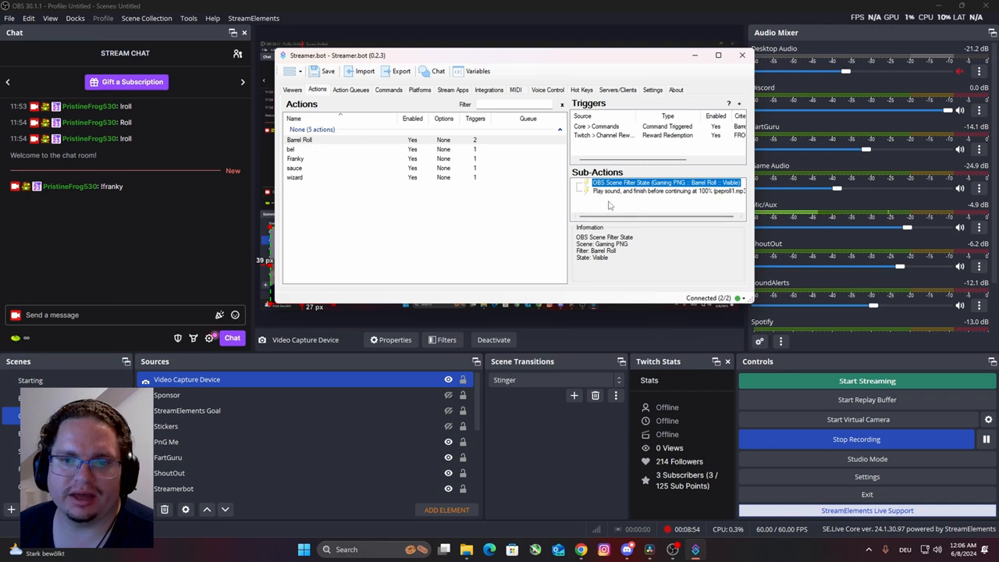
Add a Delay sub-action of 1501 milliseconds after the sound.
right_click(611, 205)
mouse_move(628, 237)
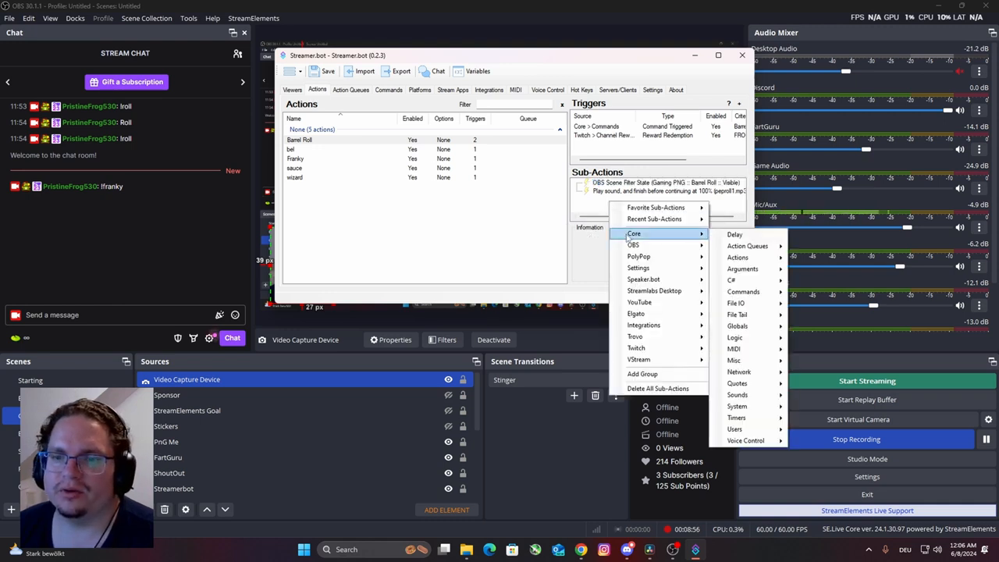
click(729, 235)
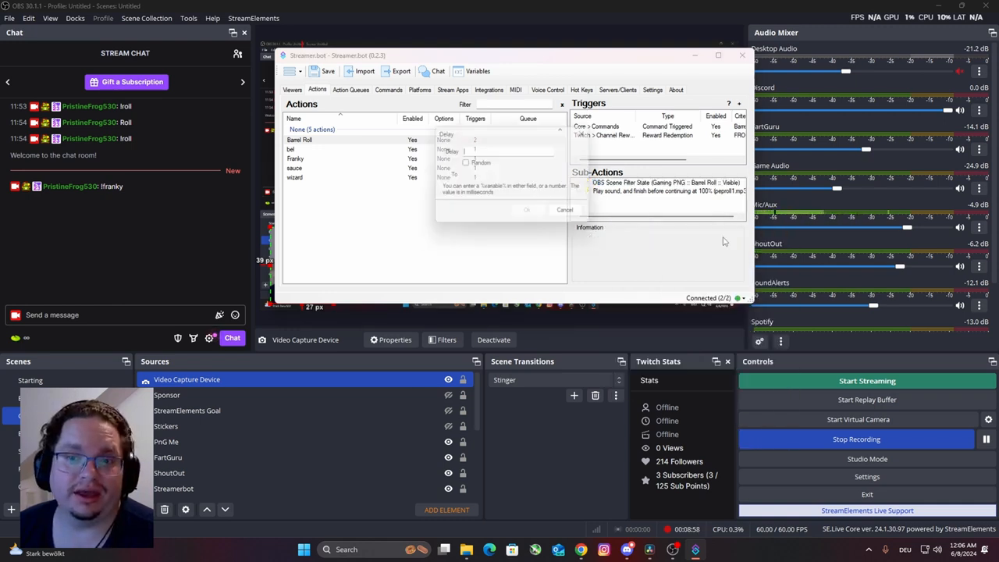
text(1501)
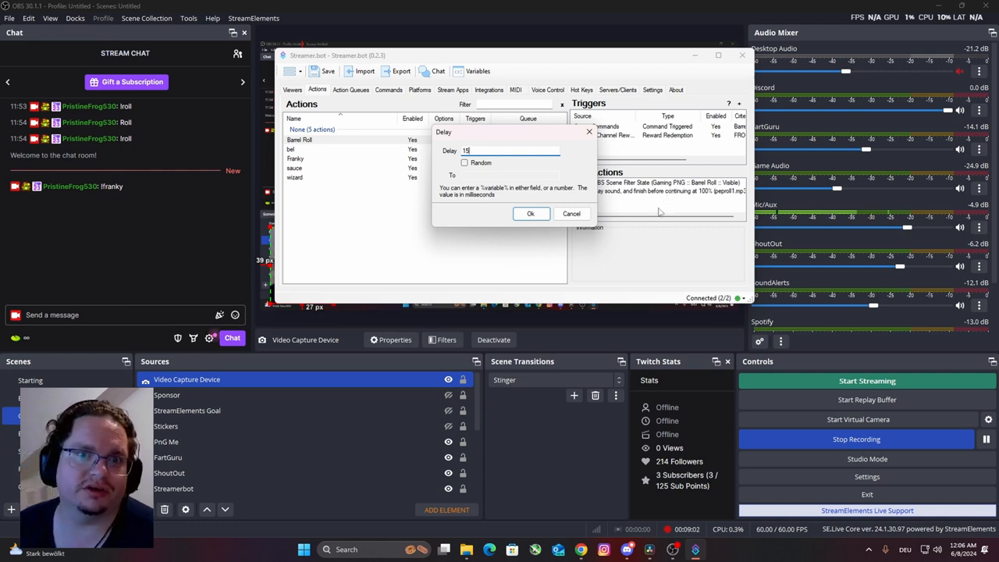
click(525, 216)
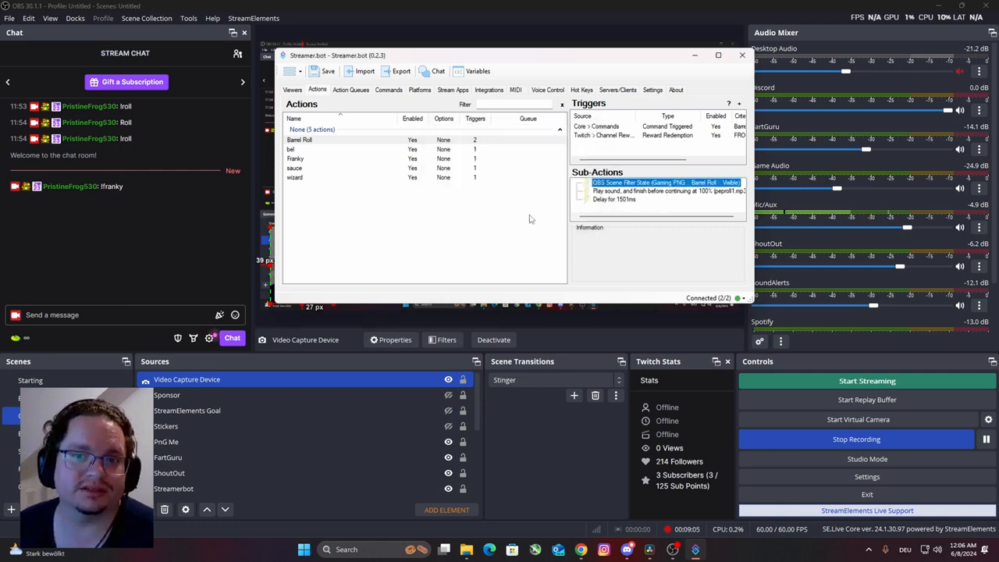
Add an OBS Set Scene Filter State sub-action after the delay that makes the Original filter of the Gaming PNG scene visible.
right_click(618, 187)
click(599, 207)
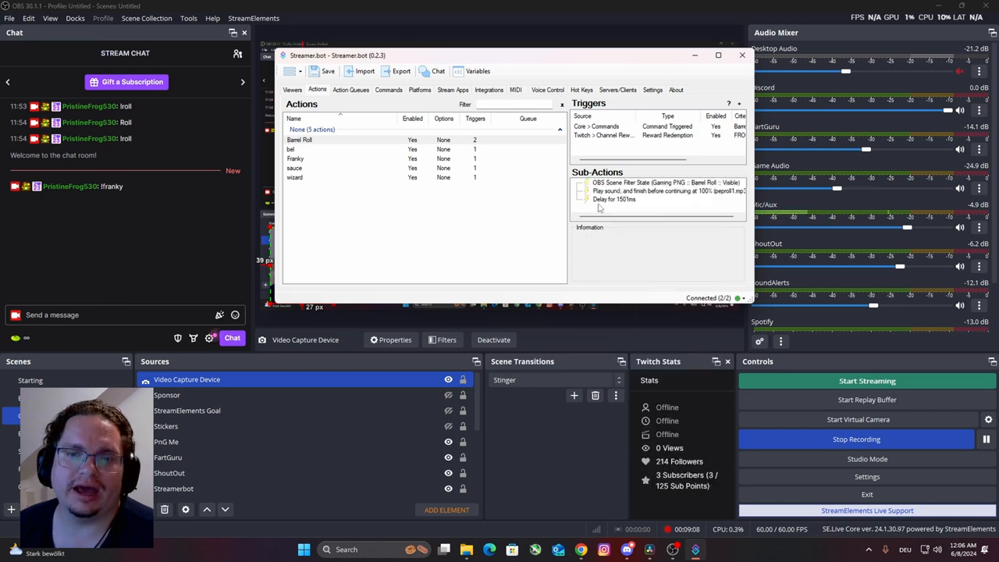
right_click(597, 205)
mouse_move(619, 238)
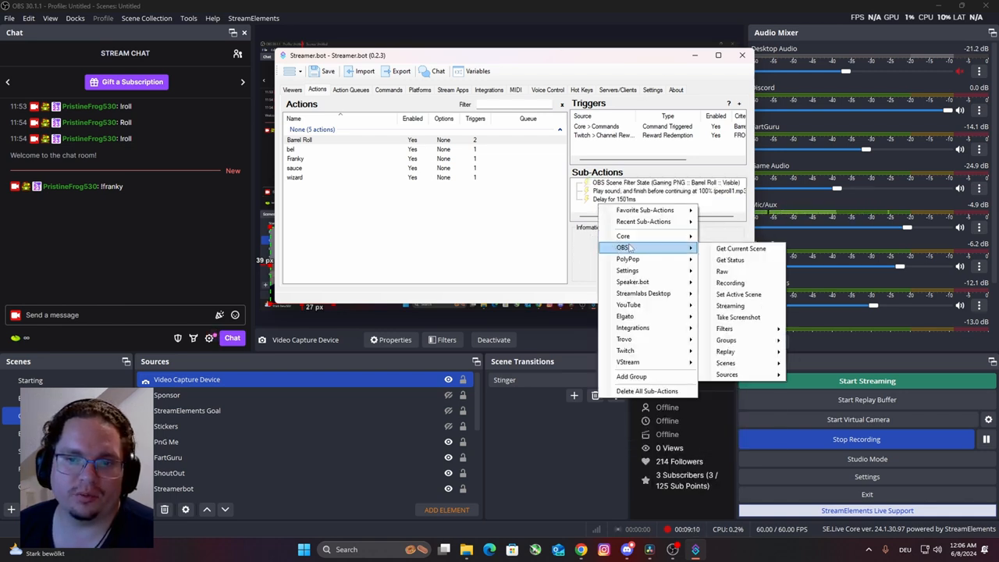
mouse_move(761, 363)
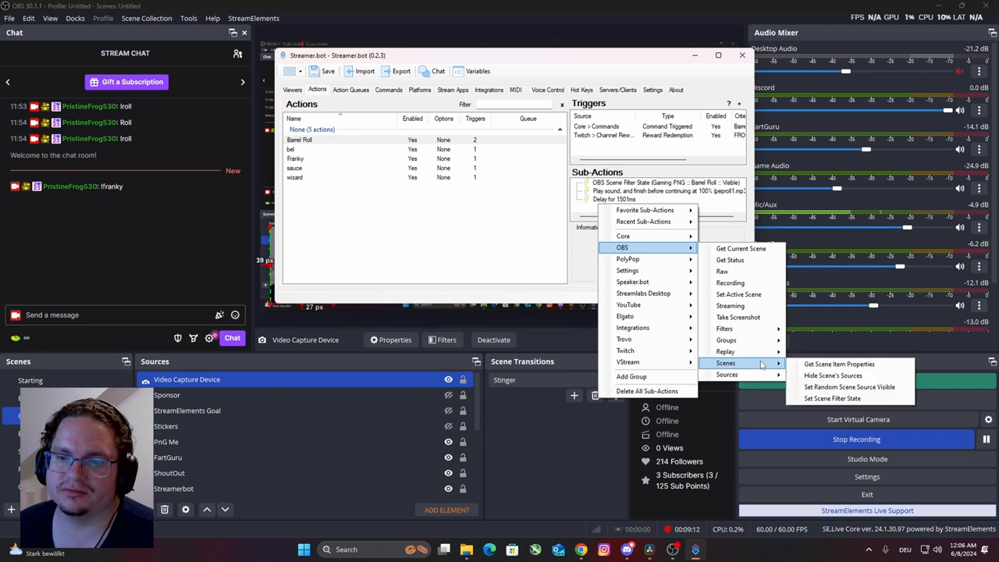
click(833, 399)
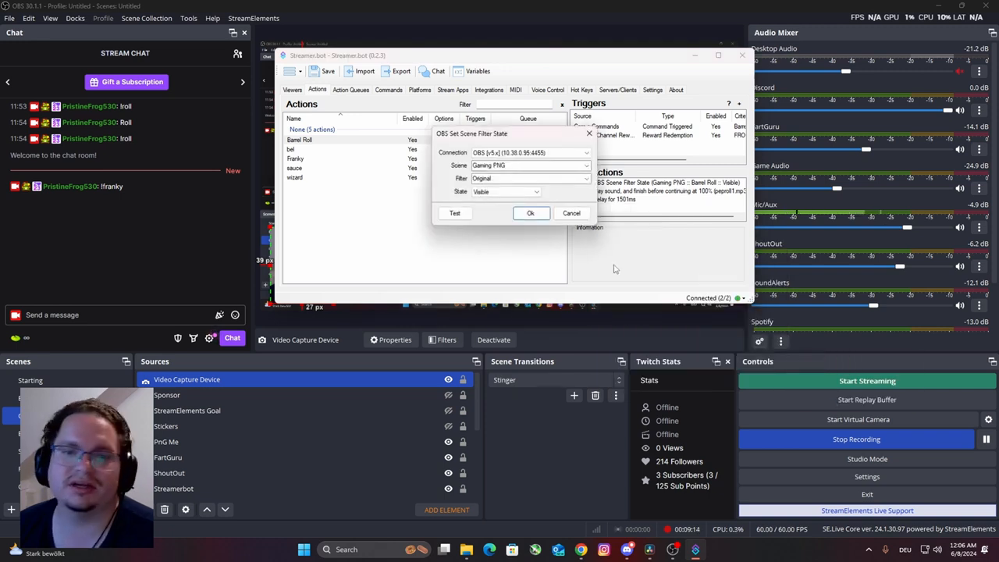
click(530, 214)
click(544, 206)
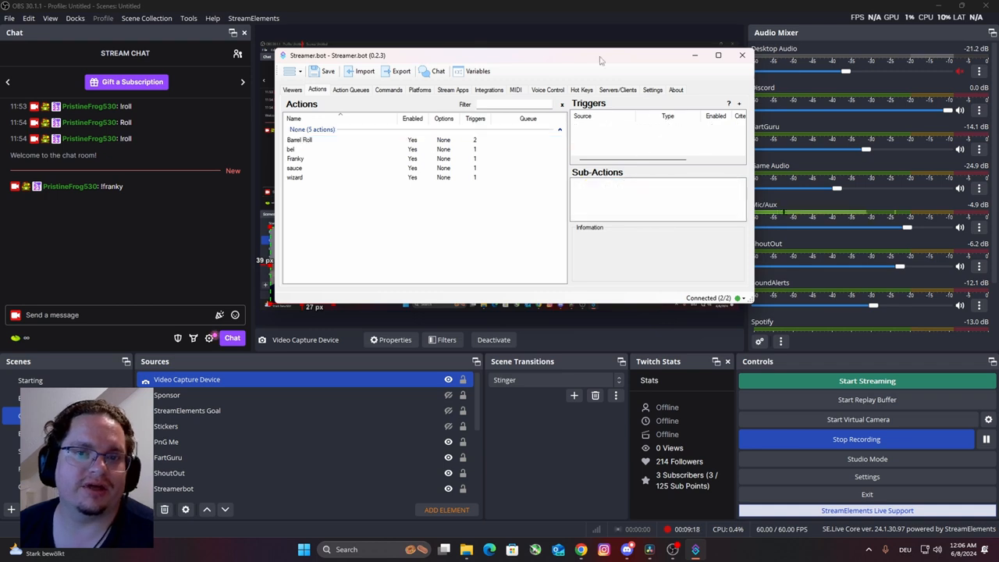
Switch to OBS and send the !roll command in the stream chat to test the barrel roll trigger.
click(694, 60)
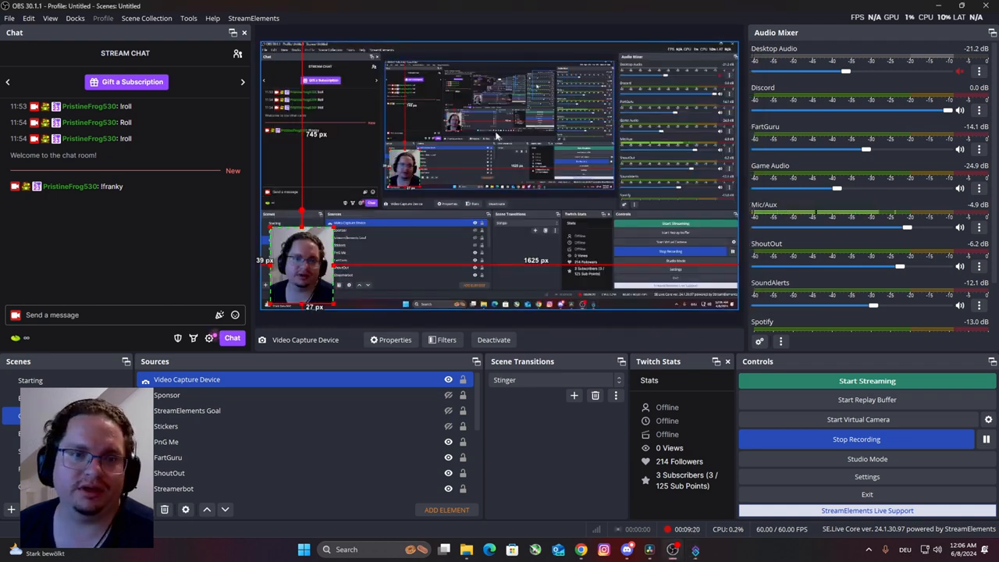
click(170, 312)
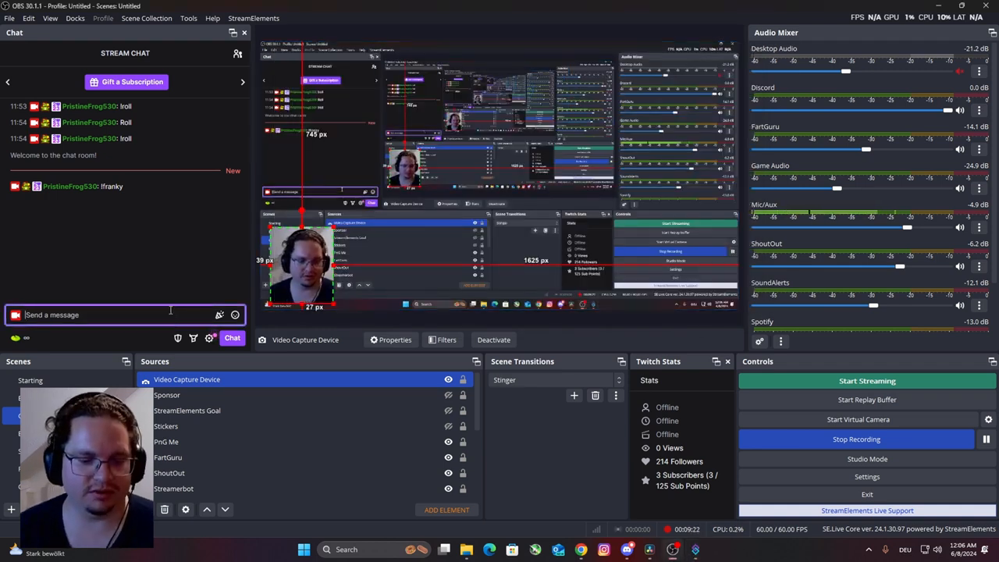
text(!roll)
key(Return)
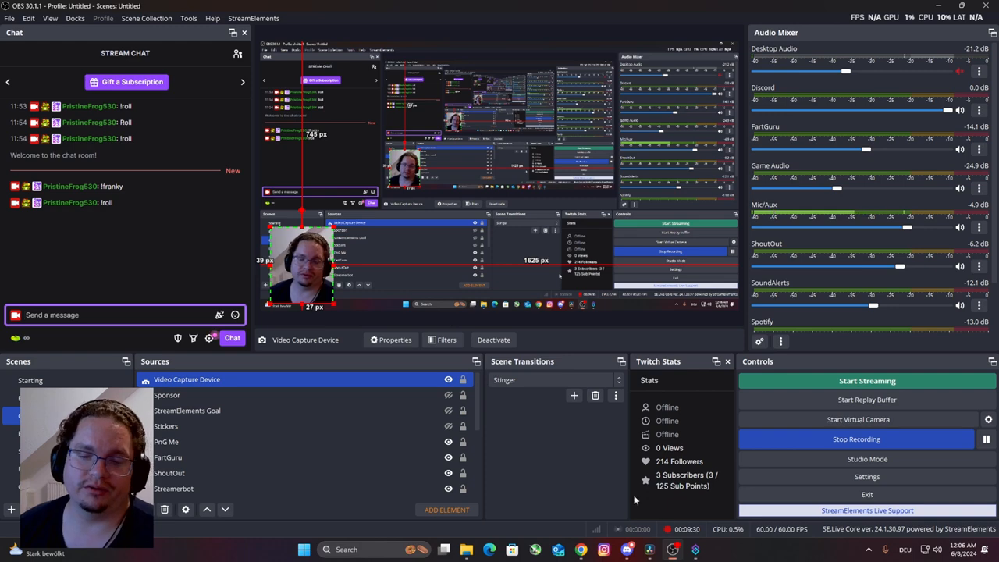
In Streamer.bot, review the Barrel Roll action and the franky command's cooldown and permission settings, and close Streamer.bot.
click(694, 549)
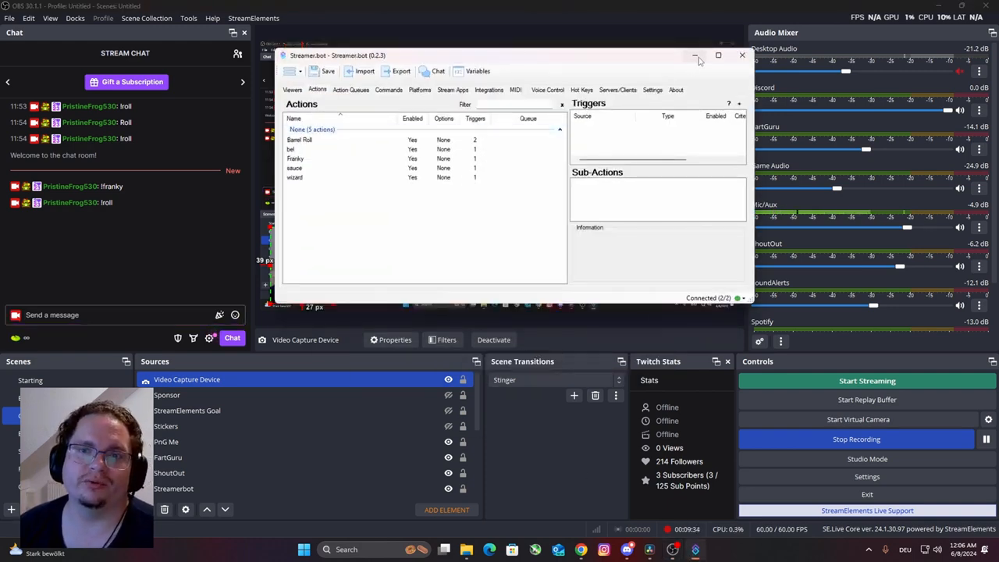
click(350, 139)
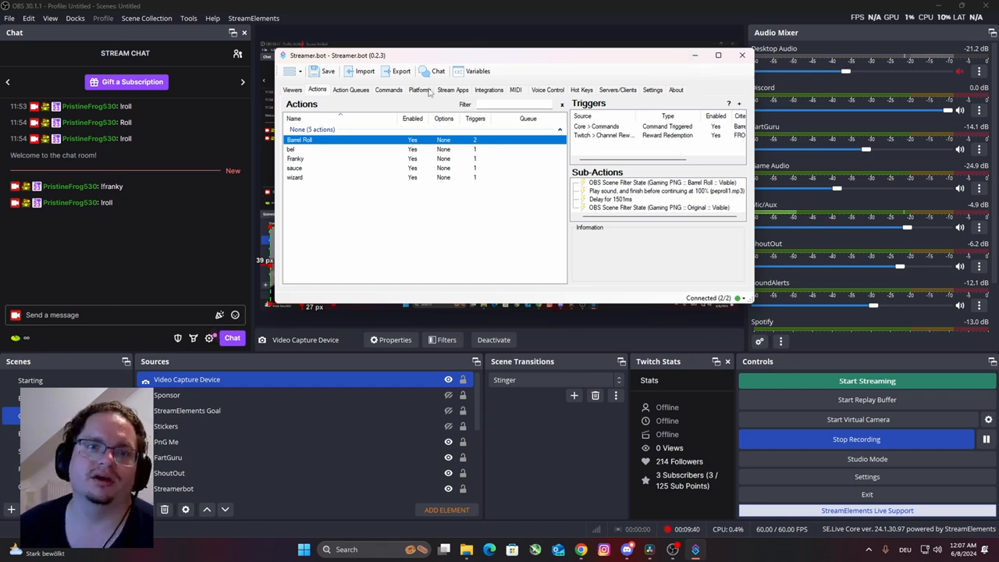
click(395, 91)
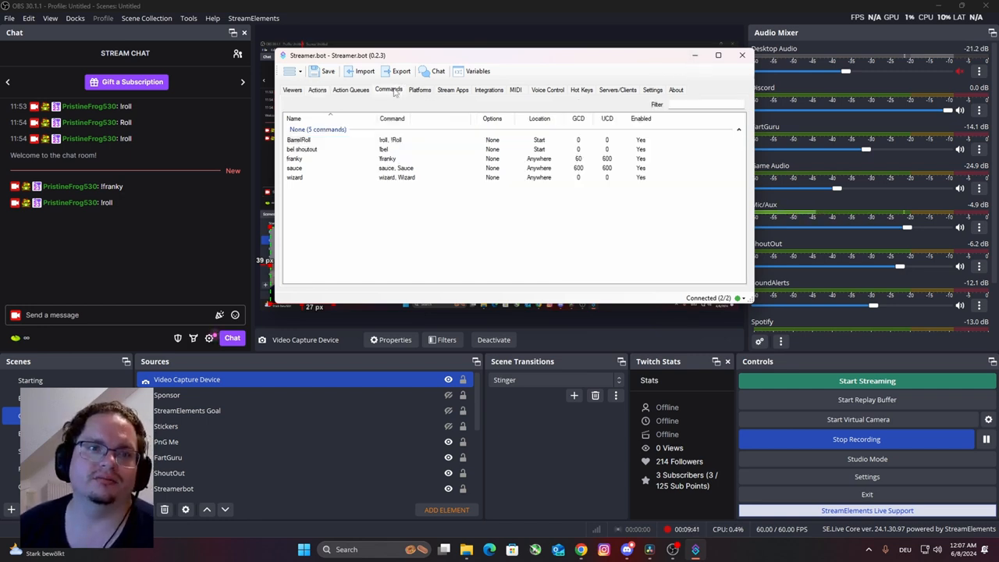
double_click(356, 160)
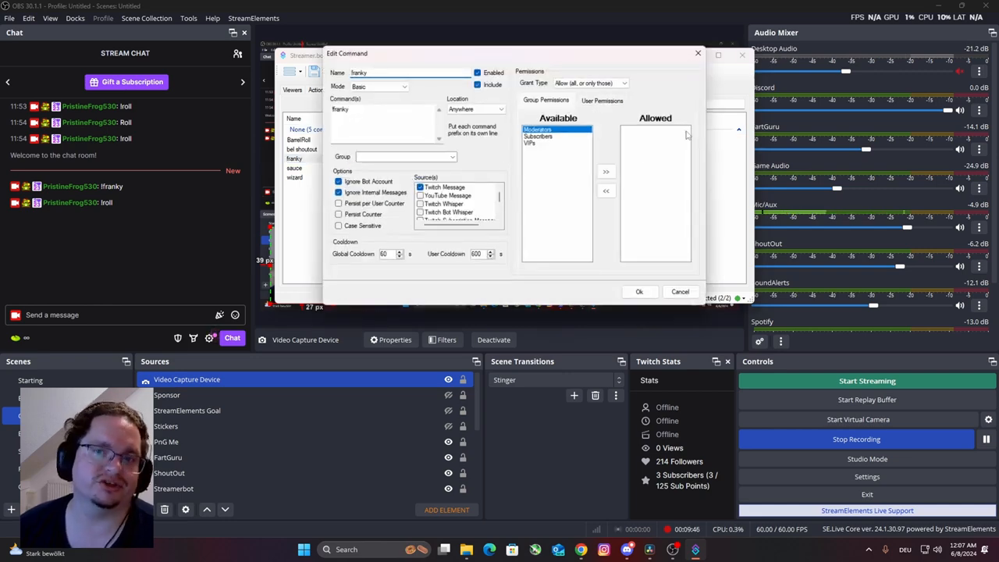
click(697, 53)
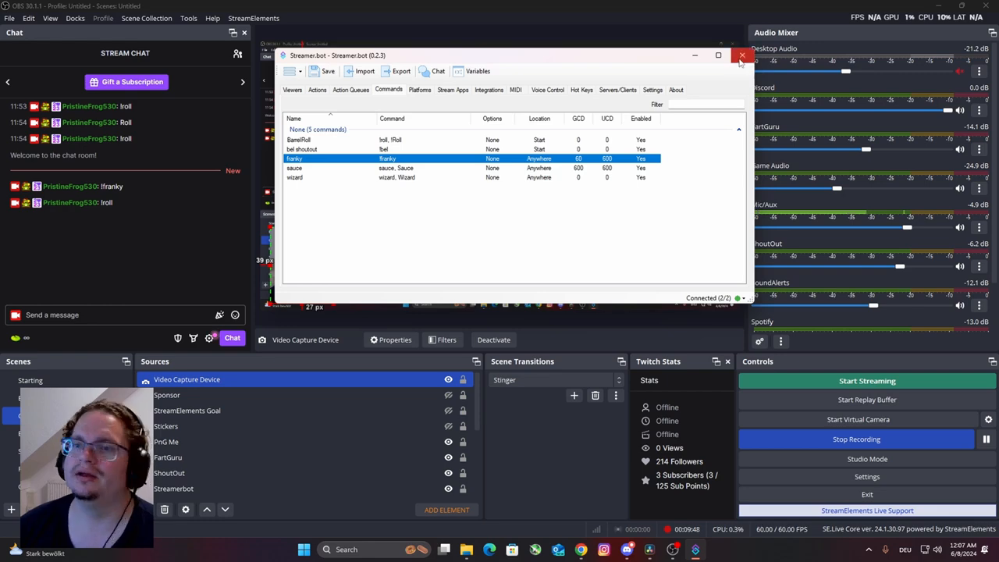
click(741, 55)
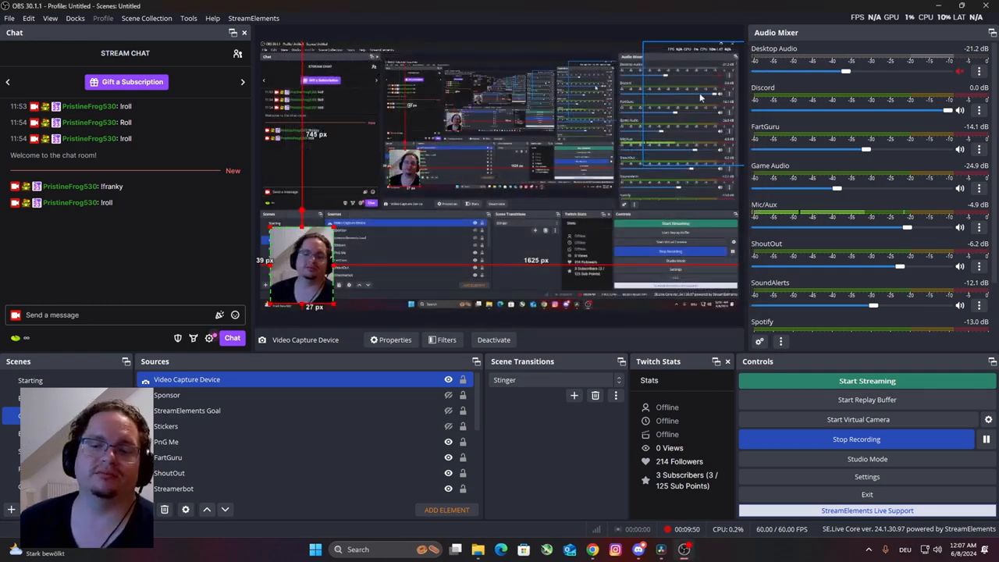